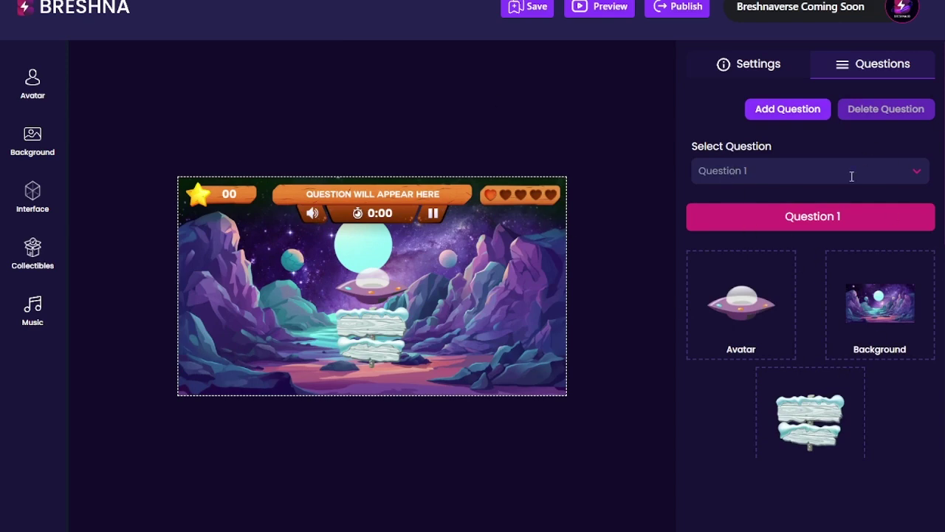
Scroll through the Questions panel and briefly open and close the questions list
scroll(776, 284, down, 7)
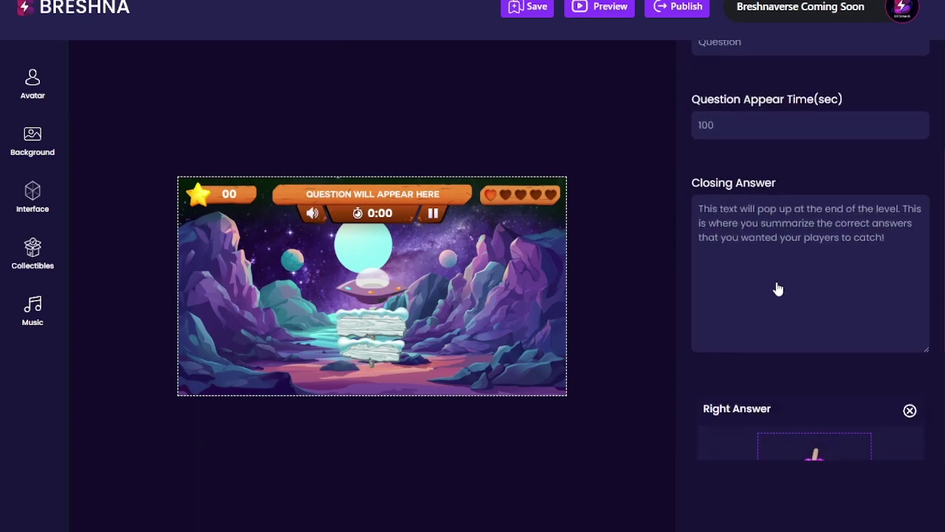
scroll(779, 289, up, 6)
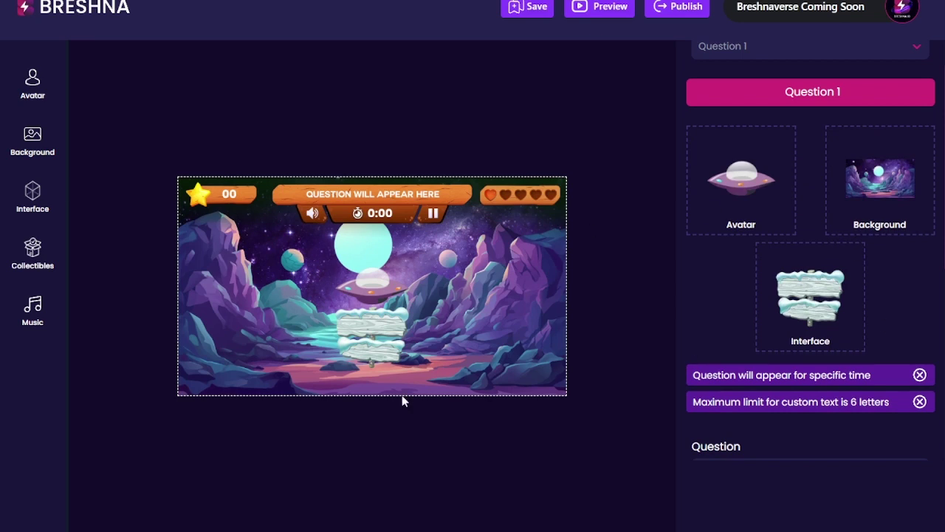
scroll(758, 249, up, 3)
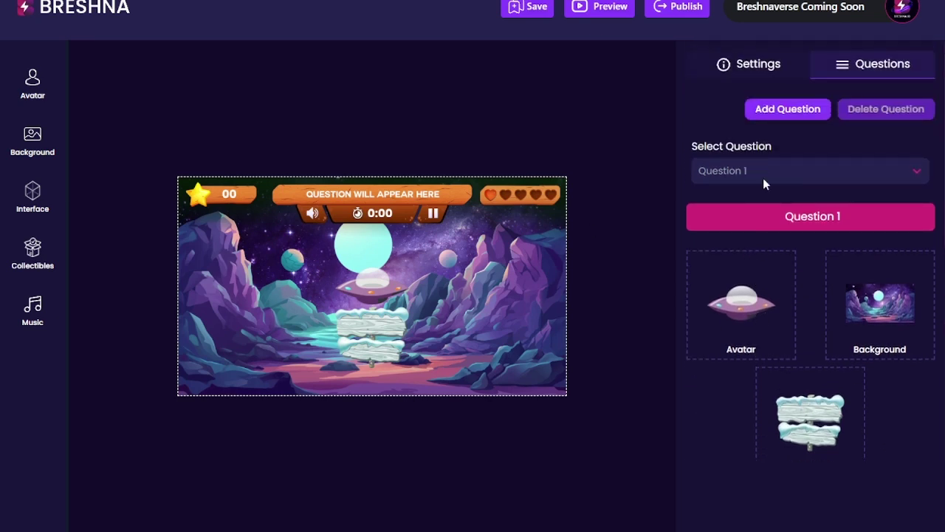
scroll(766, 214, down, 4)
scroll(724, 288, down, 4)
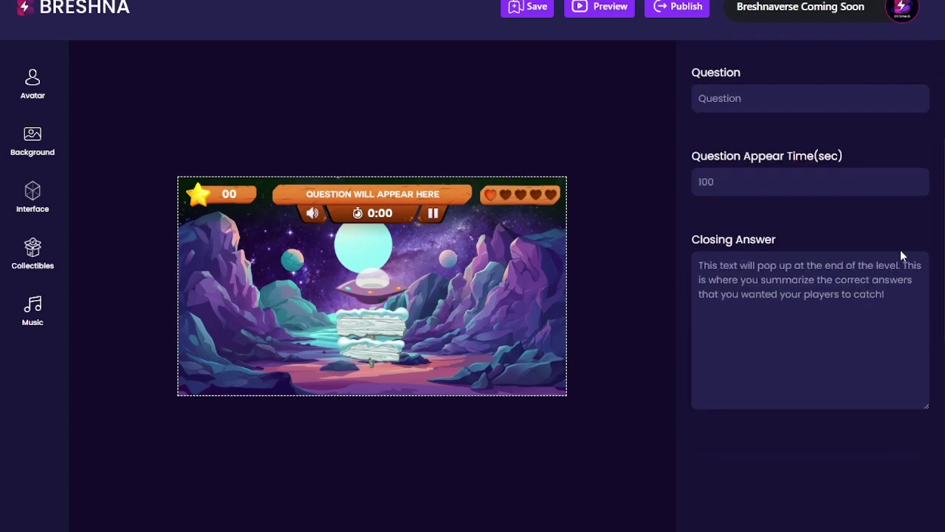
scroll(768, 329, up, 7)
click(776, 186)
click(775, 184)
click(733, 129)
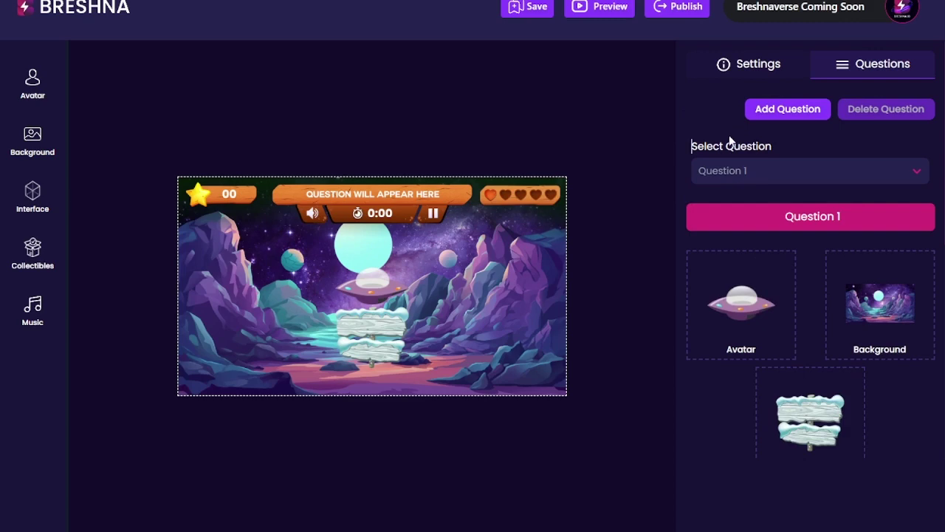
Dismiss the timed-question notice and the 6-letter custom text limit notice
scroll(802, 273, down, 3)
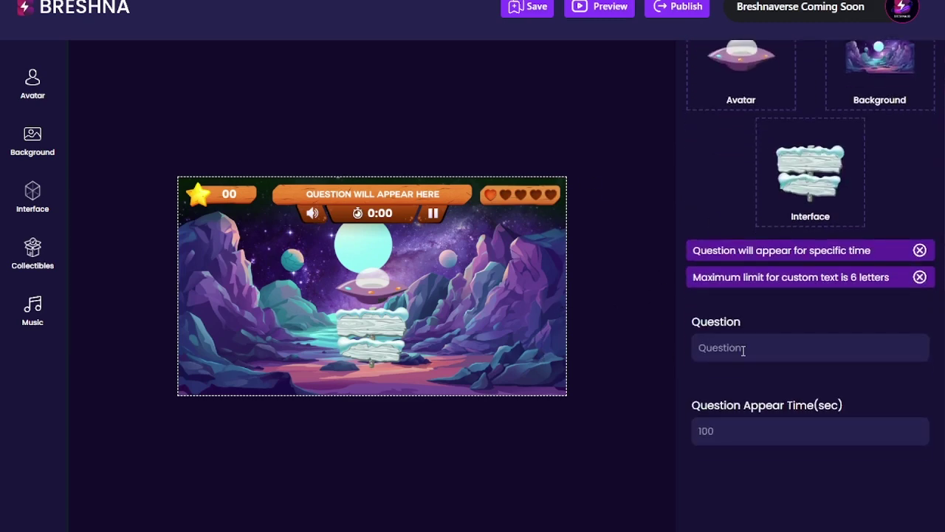
scroll(777, 334, up, 4)
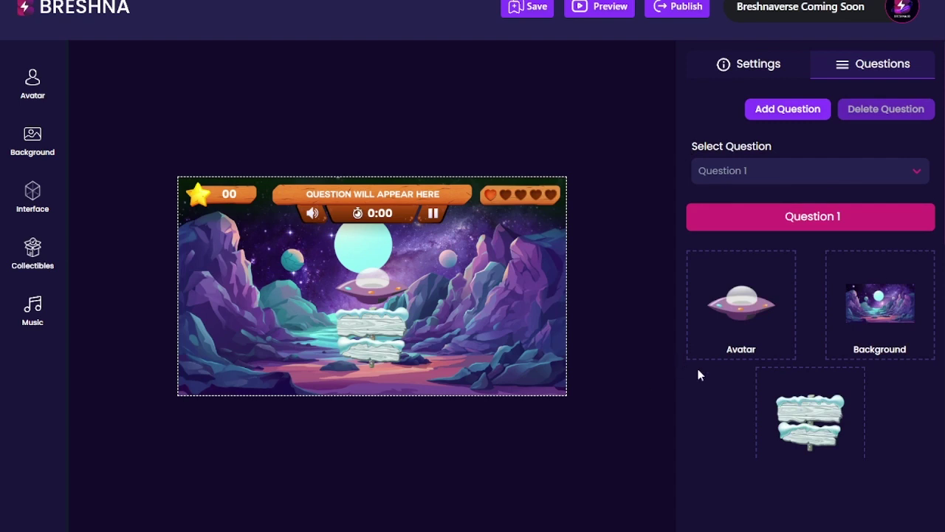
scroll(722, 421, down, 3)
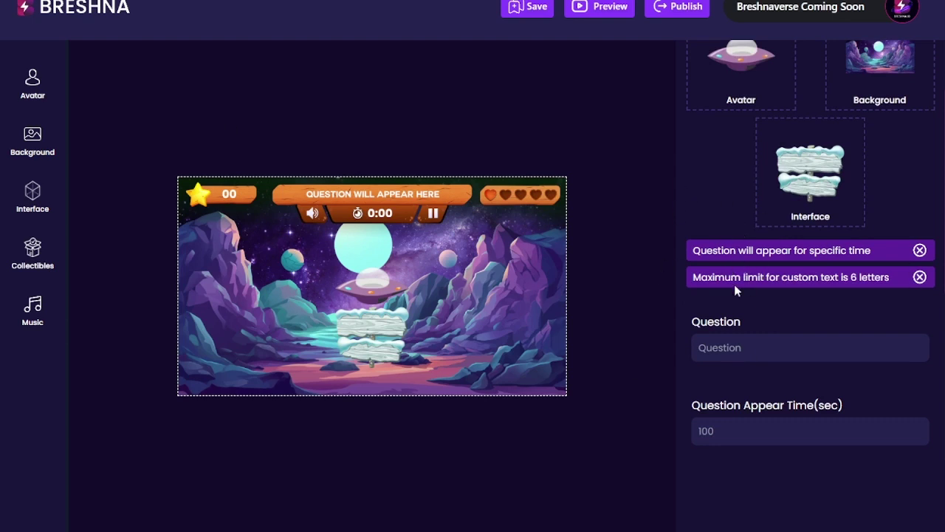
drag(866, 253, 674, 235)
click(784, 253)
click(921, 251)
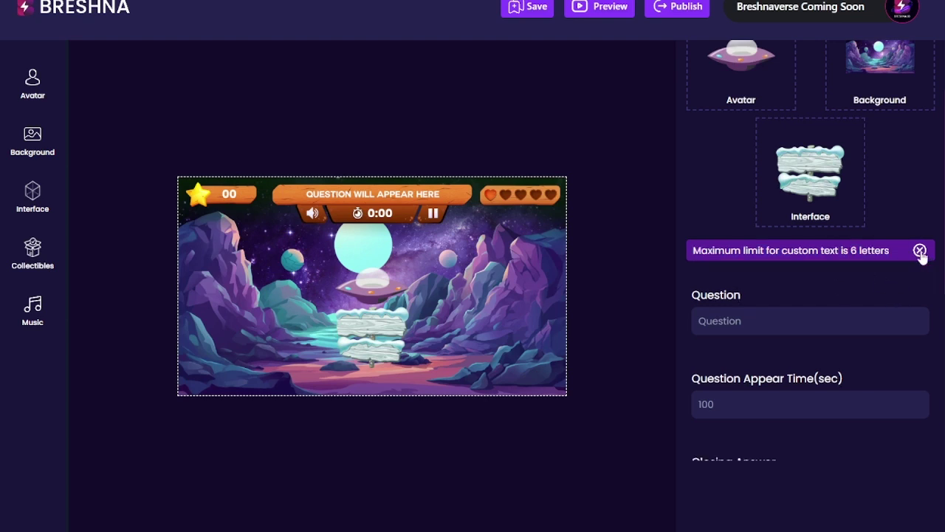
click(920, 251)
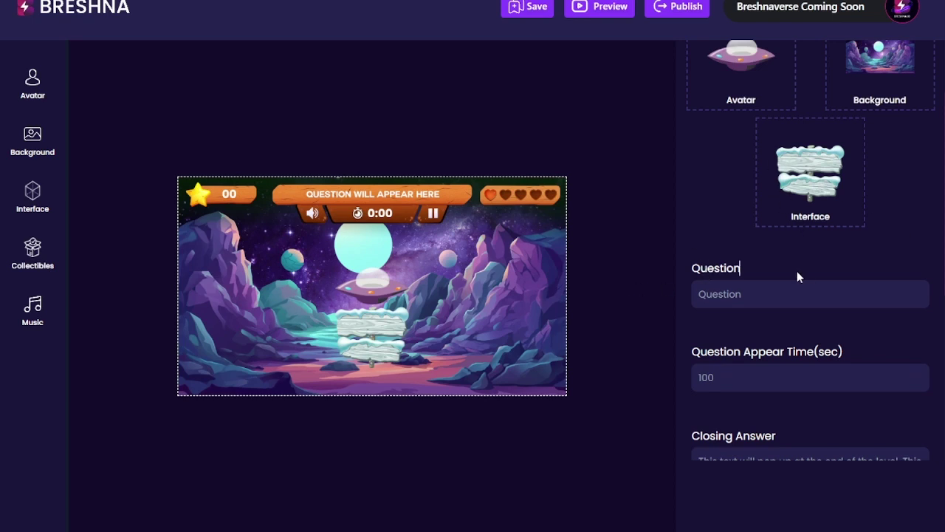
Replace Question 1's placeholder text with "What's a star in our solar system?"
click(796, 302)
drag(791, 301, 663, 300)
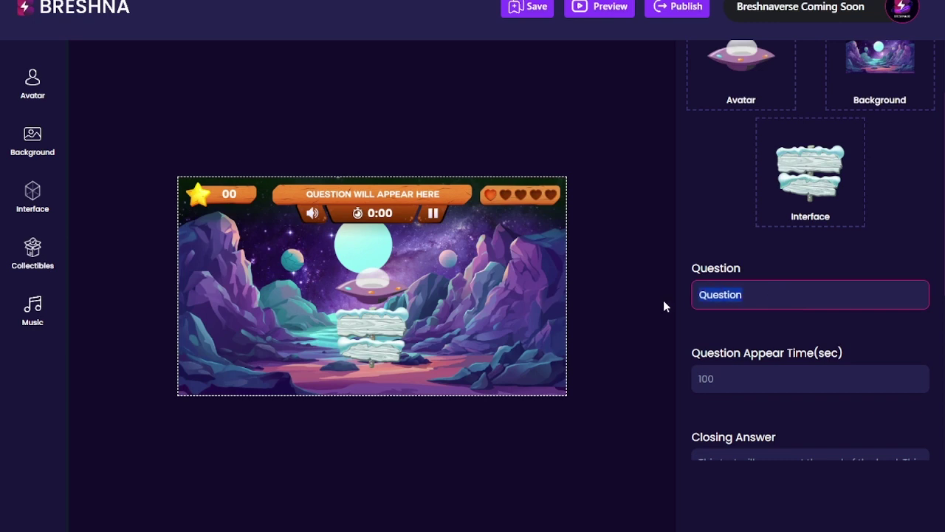
click(783, 297)
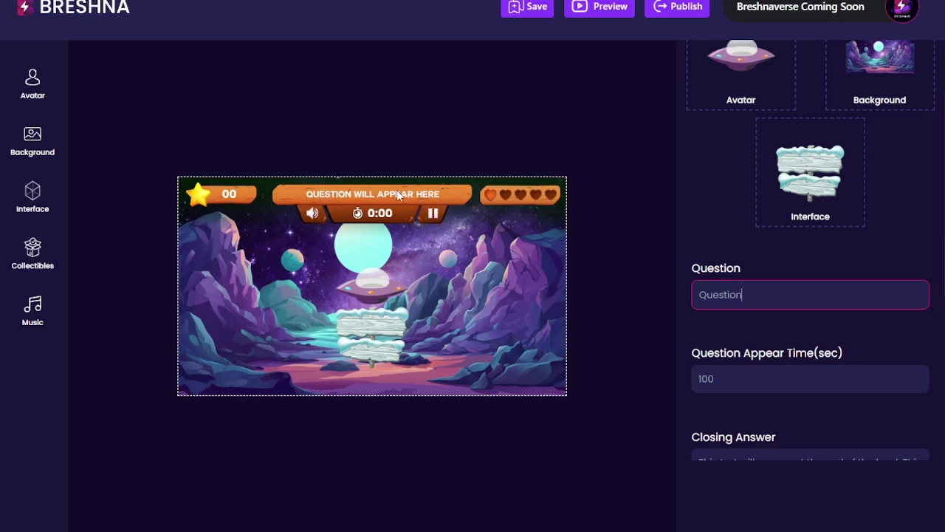
double_click(772, 300)
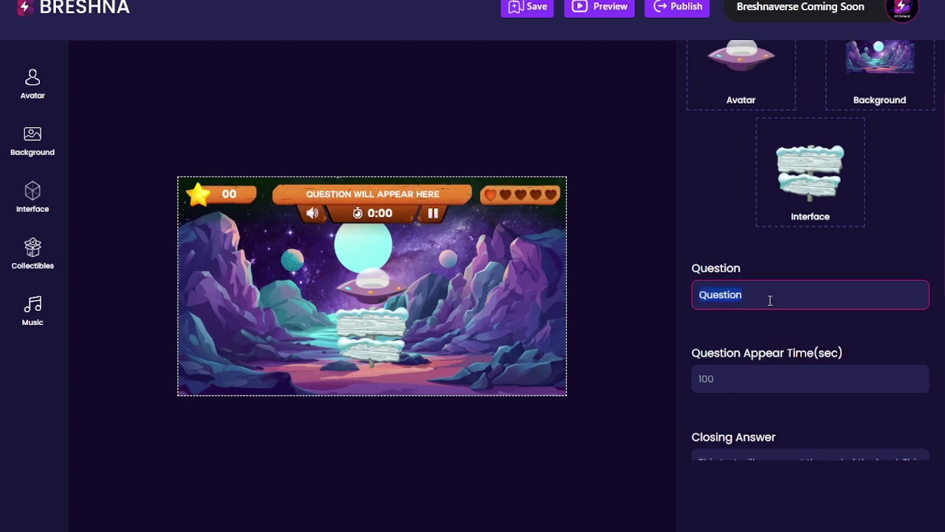
text(What's a star in our solar sy)
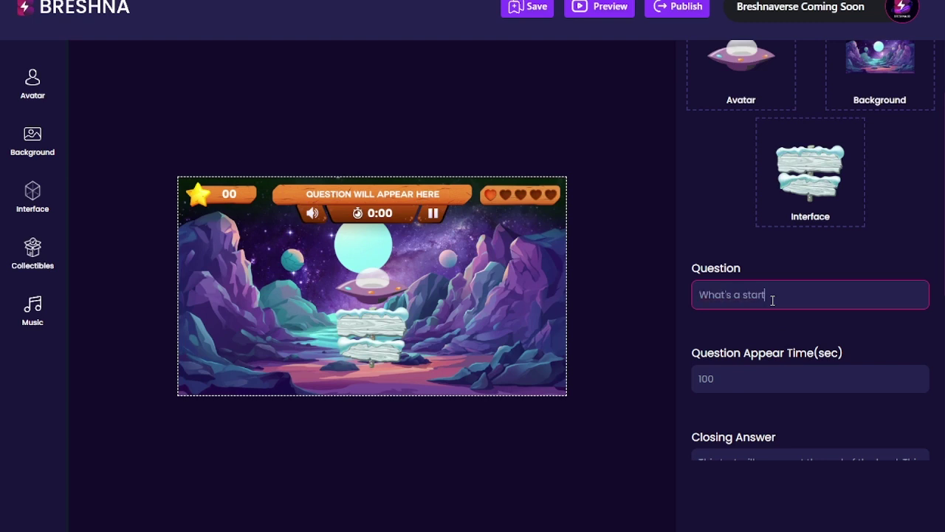
text(stem?)
scroll(773, 299, down, 3)
Change Question 1's appear time from 100 to 15 seconds
click(773, 183)
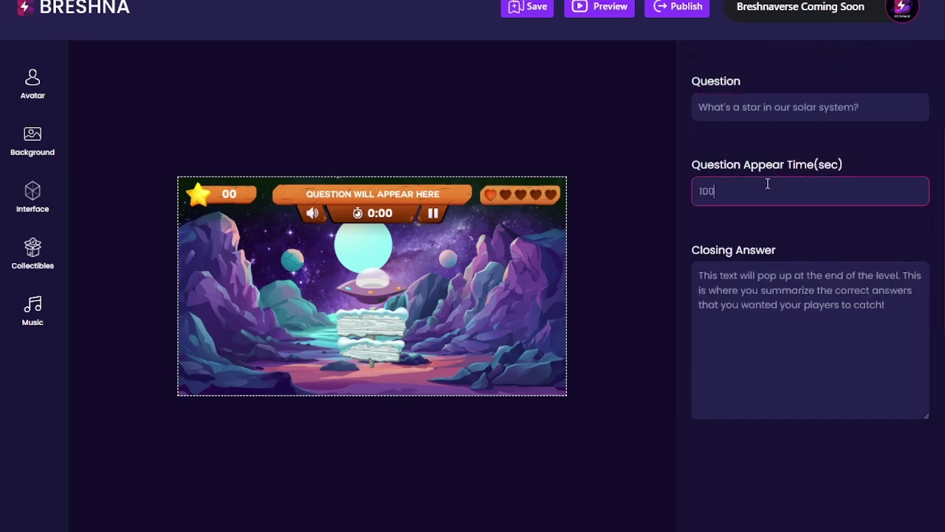
triple_click(753, 158)
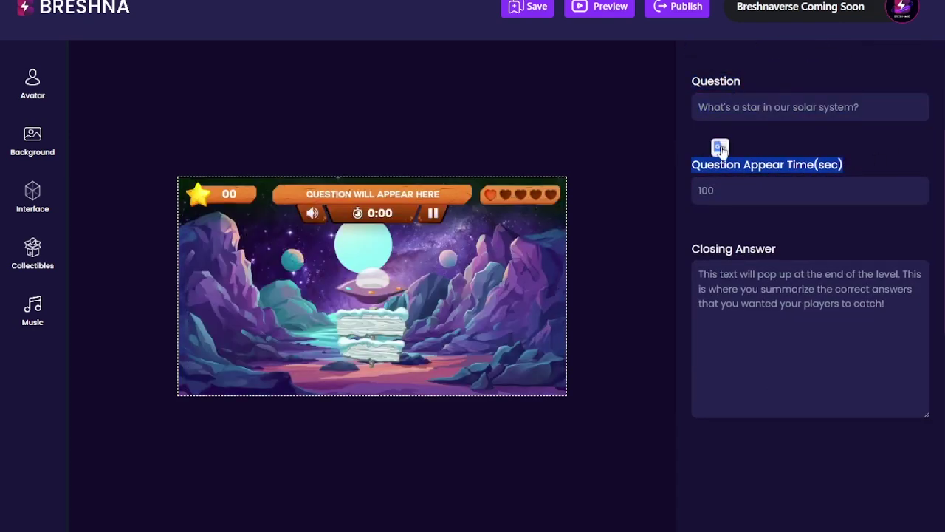
click(720, 148)
click(833, 163)
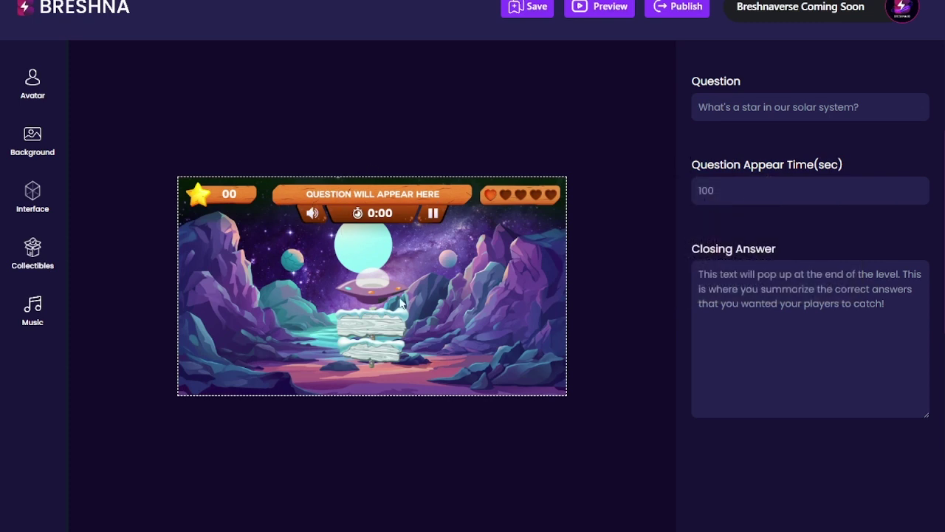
double_click(734, 197)
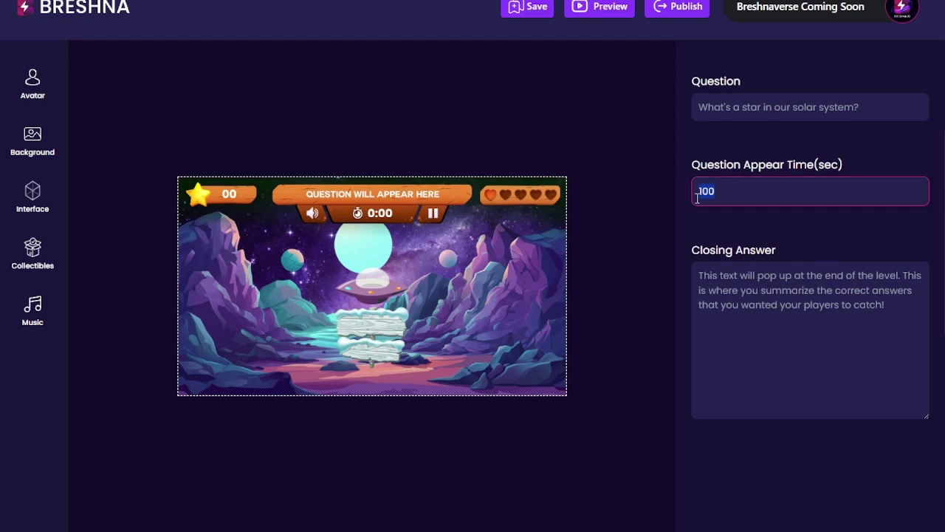
click(740, 198)
key(BackSpace)
key(BackSpace)
key(BackSpace)
text(15)
Select all of the existing closing answer text for replacement
scroll(814, 244, down, 4)
scroll(761, 220, up, 4)
drag(892, 309, 699, 274)
click(824, 344)
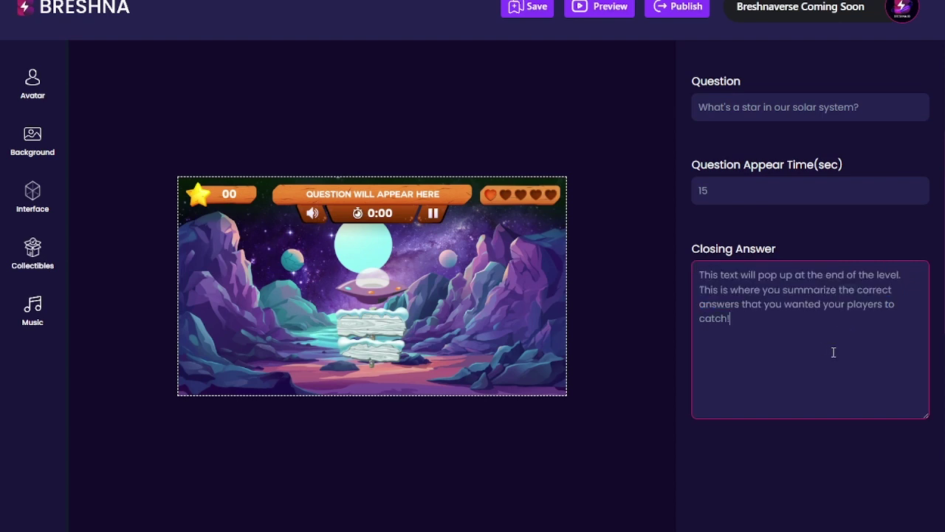
key(ctrl+a)
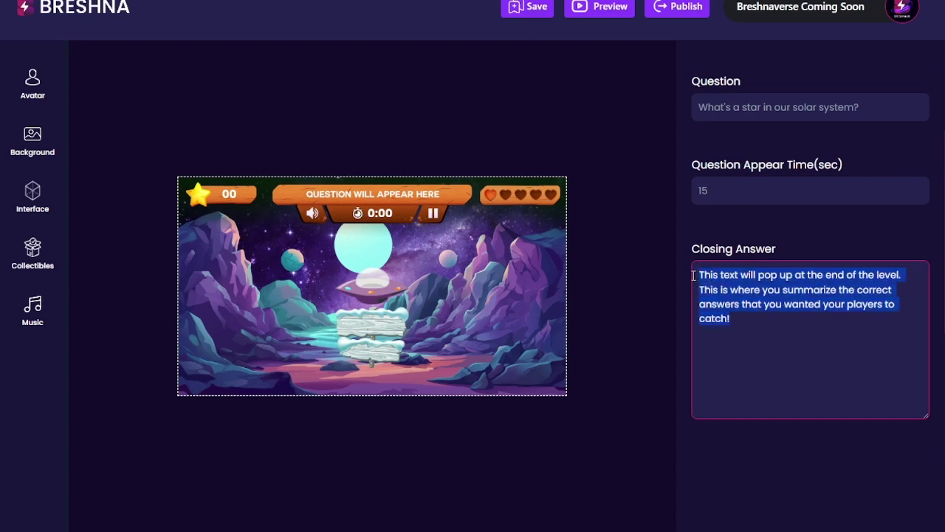
click(796, 336)
double_click(888, 276)
click(842, 345)
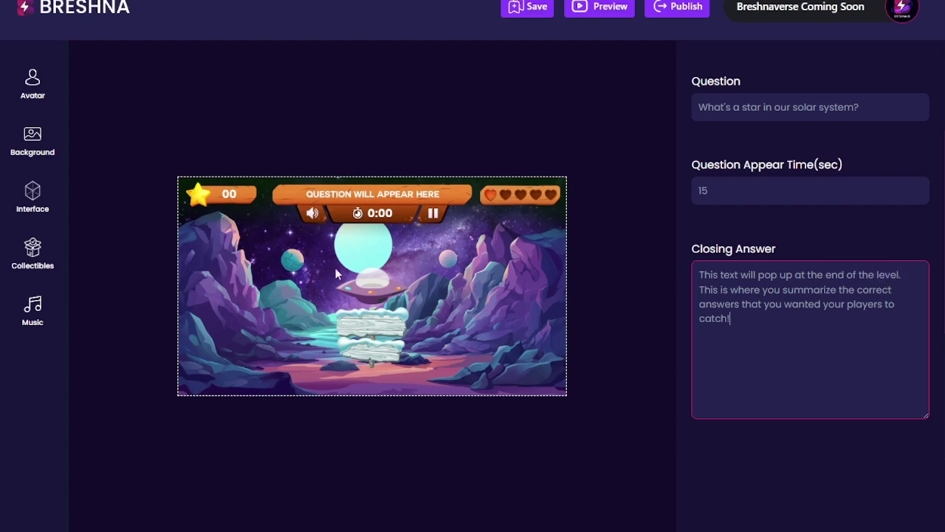
drag(763, 325, 702, 272)
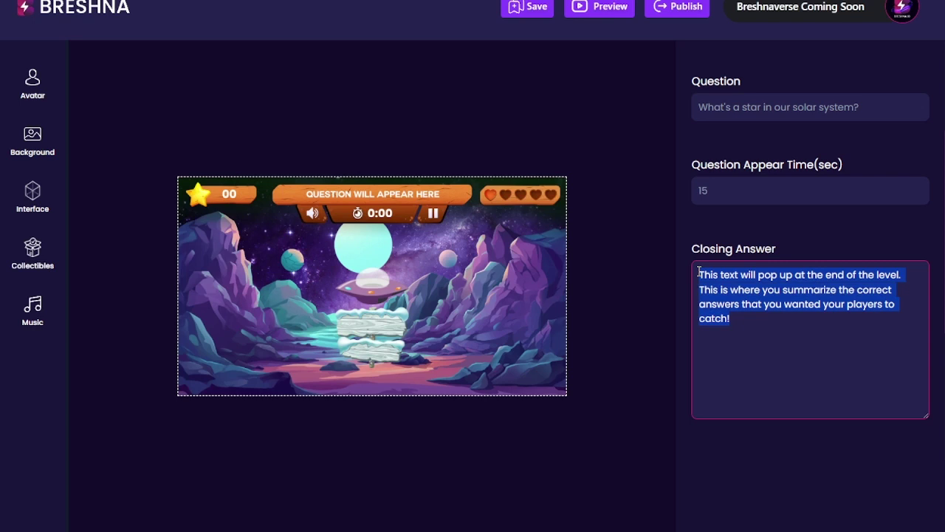
click(761, 364)
drag(755, 330, 685, 280)
Type the closing answer: the sun is the star in our solar system, 99% of its mass
scroll(752, 248, down, 1)
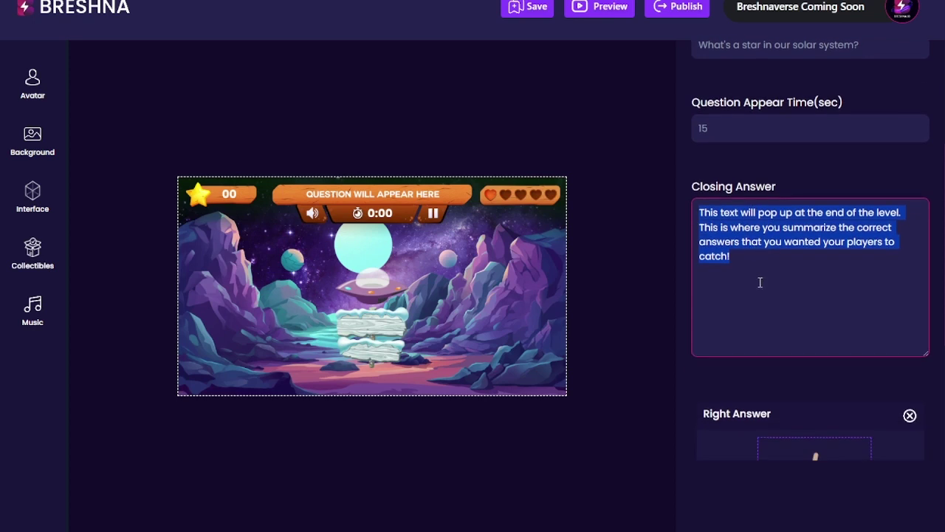
text(The sun is a sta)
key(BackSpace)
key(BackSpace)
key(BackSpace)
key(BackSpace)
key(BackSpace)
text(the star i)
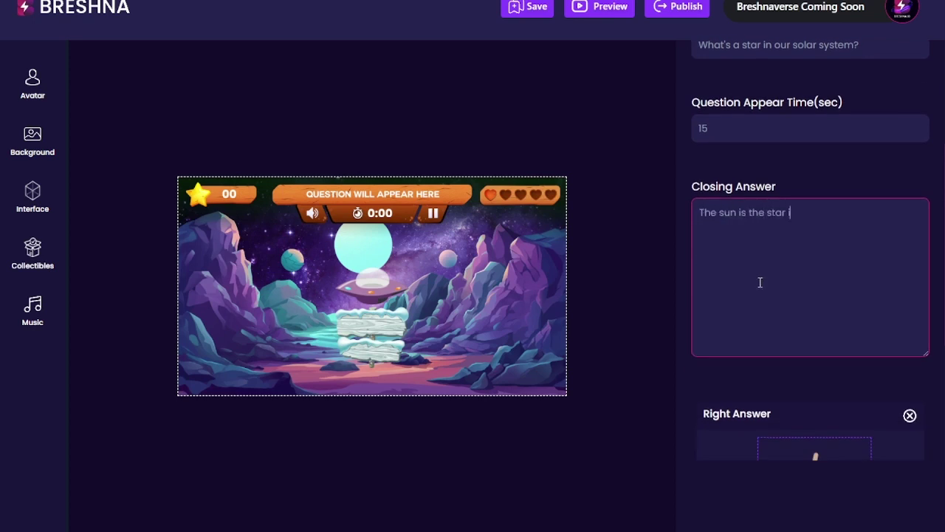
text(n our solar system. It makes up 99)
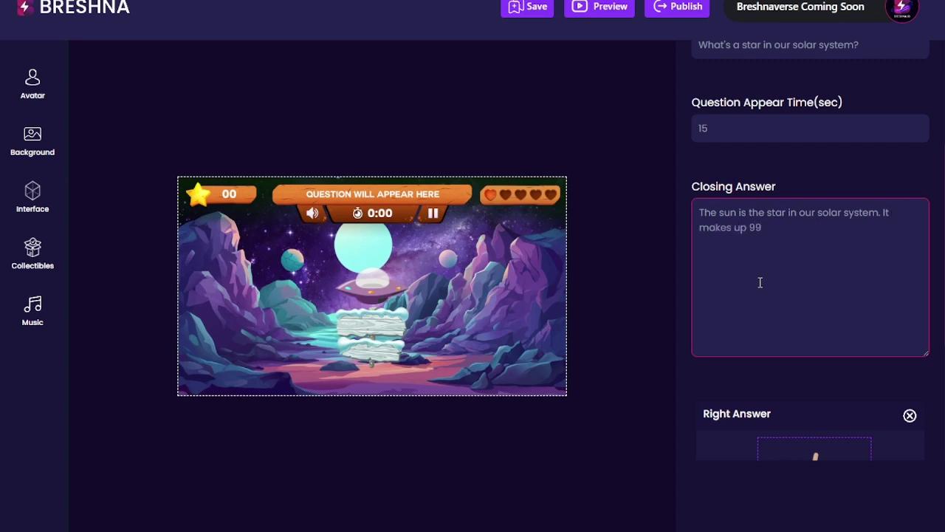
text(% of the mass in our solar system!)
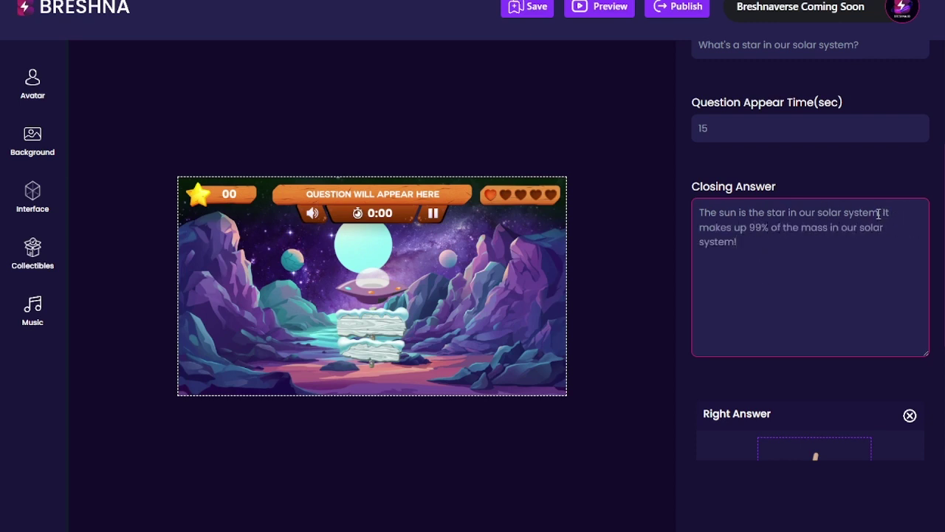
Reword the closing answer's first sentence to call the sun the nearest star
drag(879, 213, 741, 213)
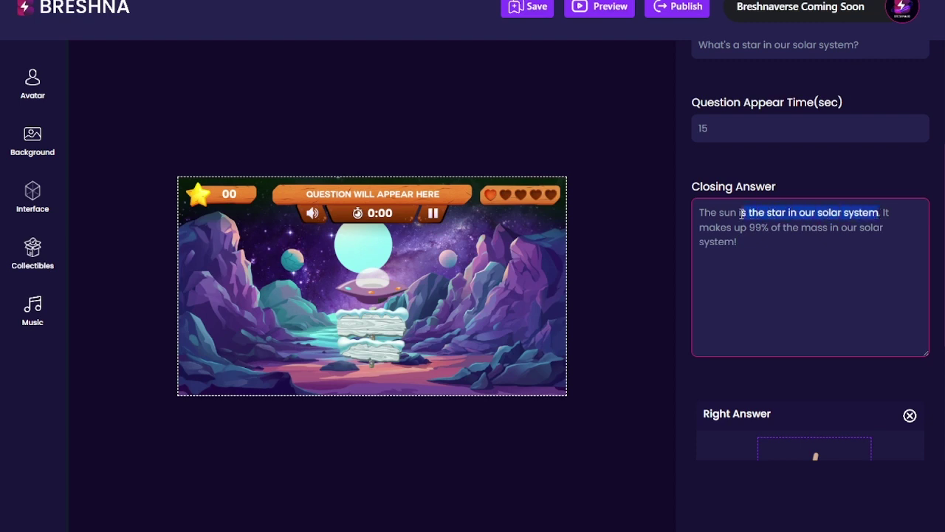
text(s the nearest sta)
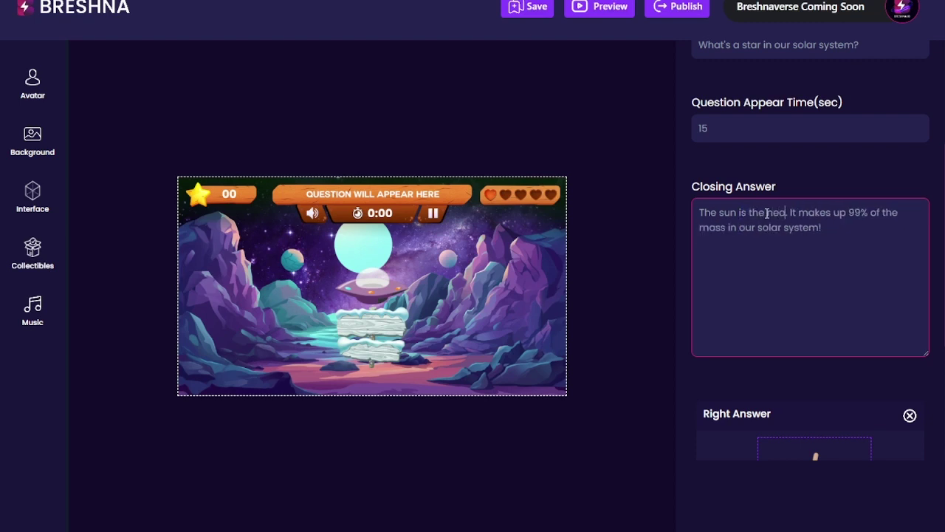
text(r)
scroll(766, 214, up, 1)
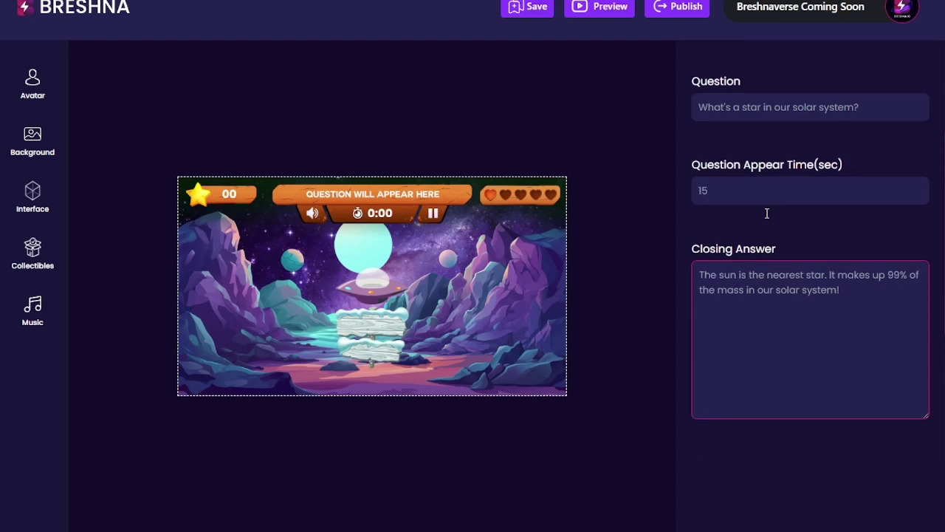
Reword Question 1 to "What's the nearest star to planet Earth"
drag(772, 110, 731, 109)
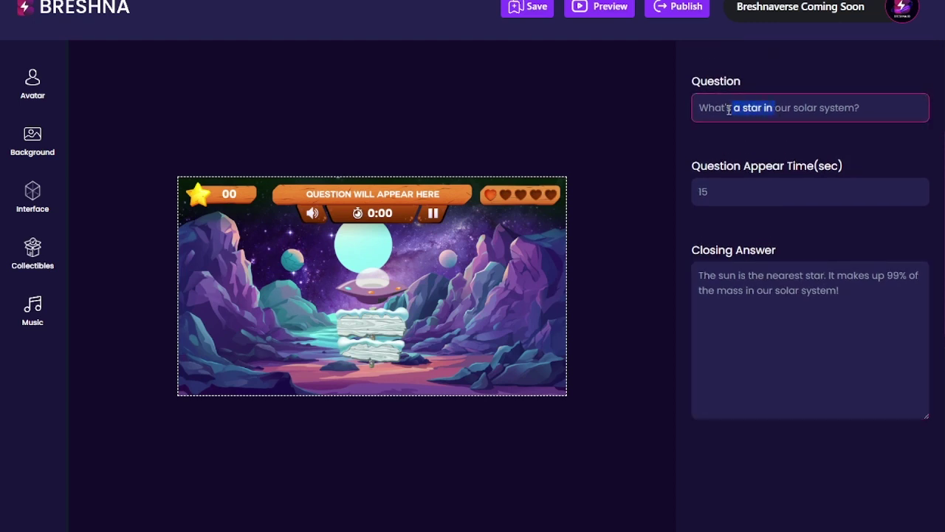
text(the neat)
key(BackSpace)
text(rest start)
key(BackSpace)
key(BackSpace)
text(to planet Ear)
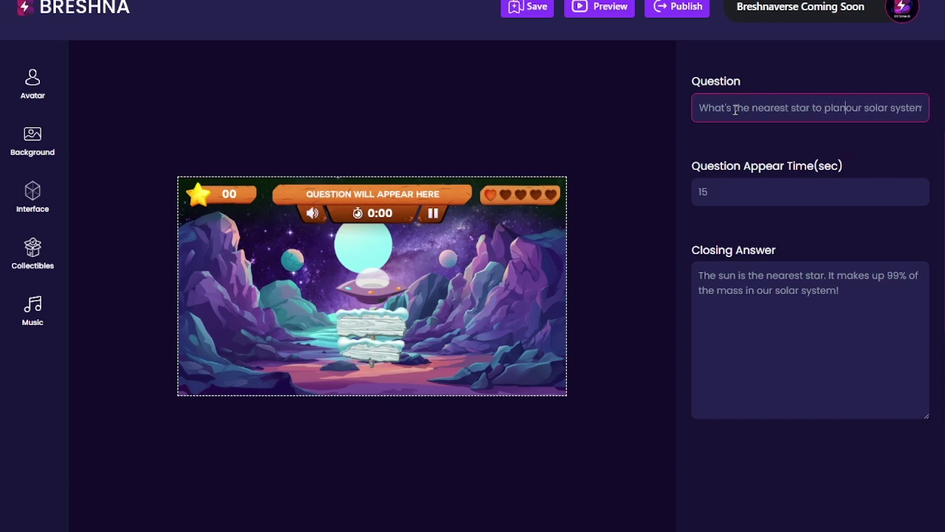
text(th)
key(Delete)
key(Delete)
key(Delete)
key(Delete)
key(Delete)
key(Delete)
key(Delete)
key(Delete)
key(Delete)
key(Delete)
key(Delete)
key(Delete)
key(Delete)
key(Delete)
key(Delete)
key(Delete)
End Question 1's text with a question mark
text(?)
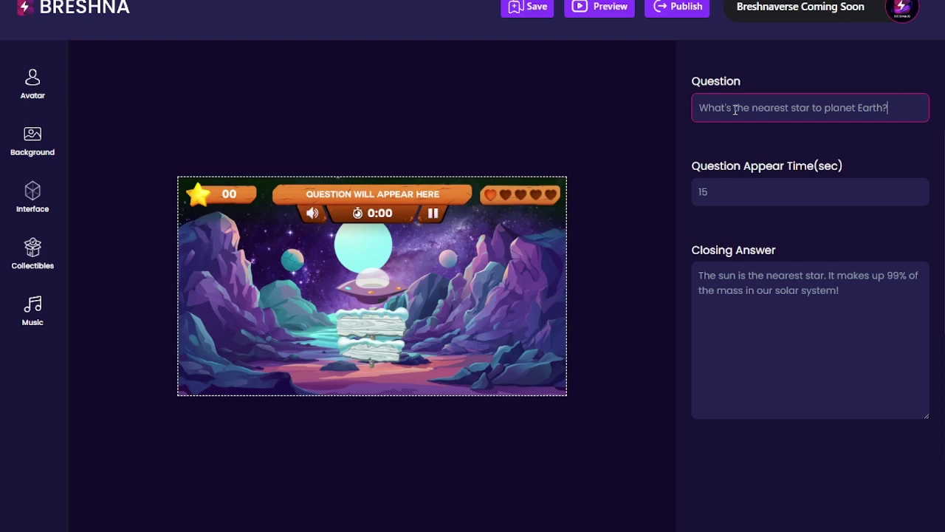
scroll(861, 226, down, 5)
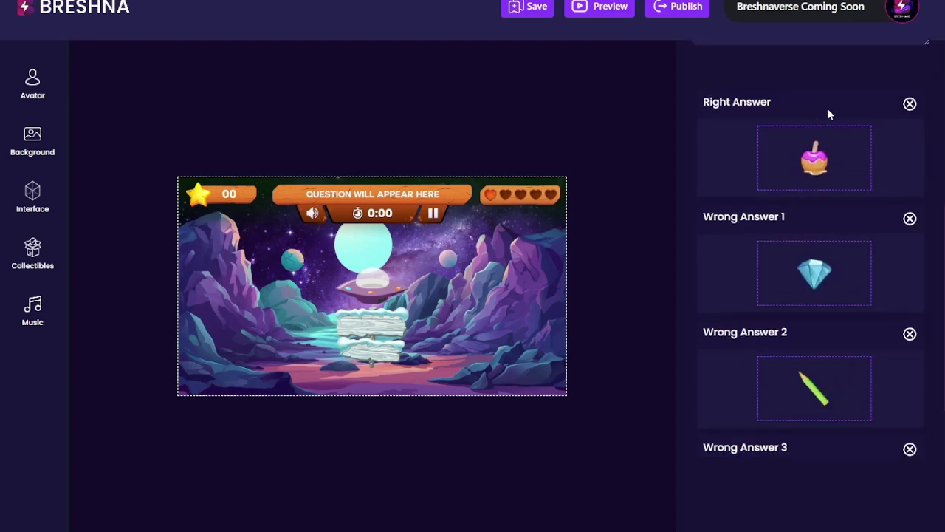
scroll(812, 449, down, 3)
scroll(805, 443, up, 5)
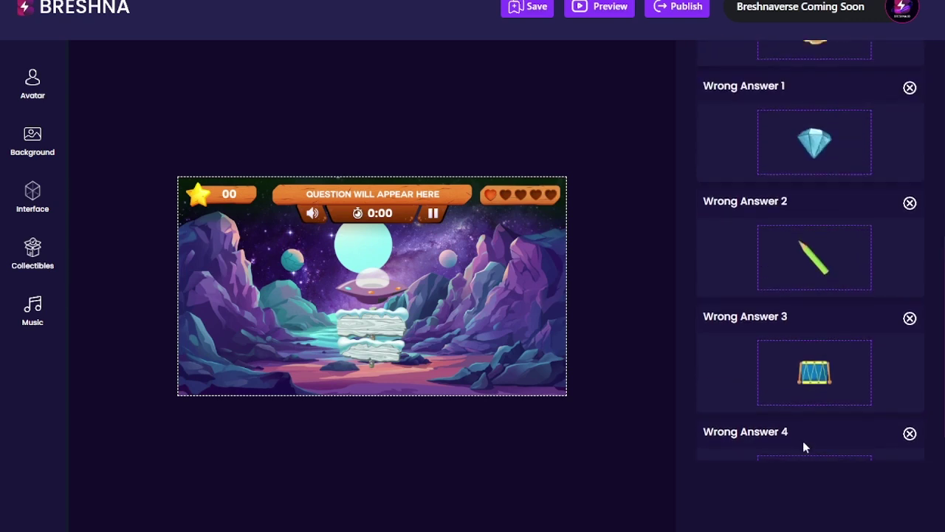
scroll(833, 312, down, 5)
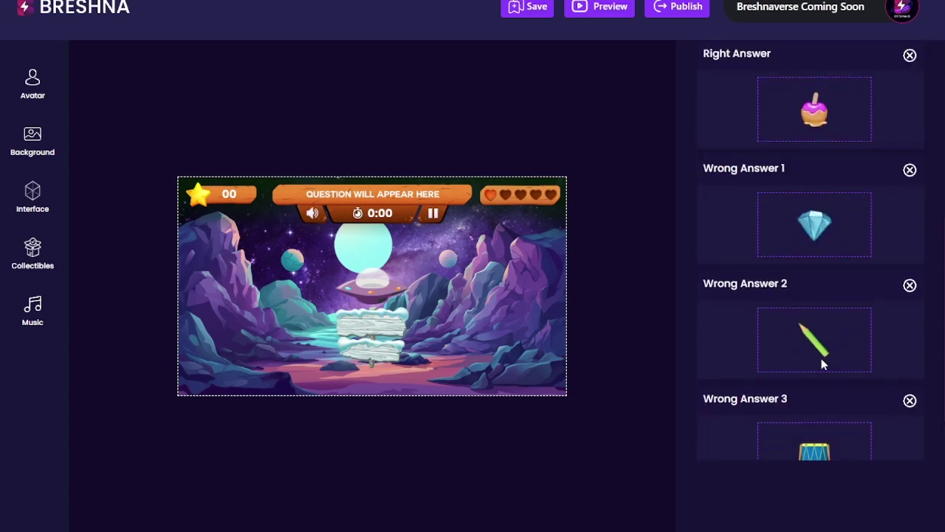
scroll(822, 358, up, 3)
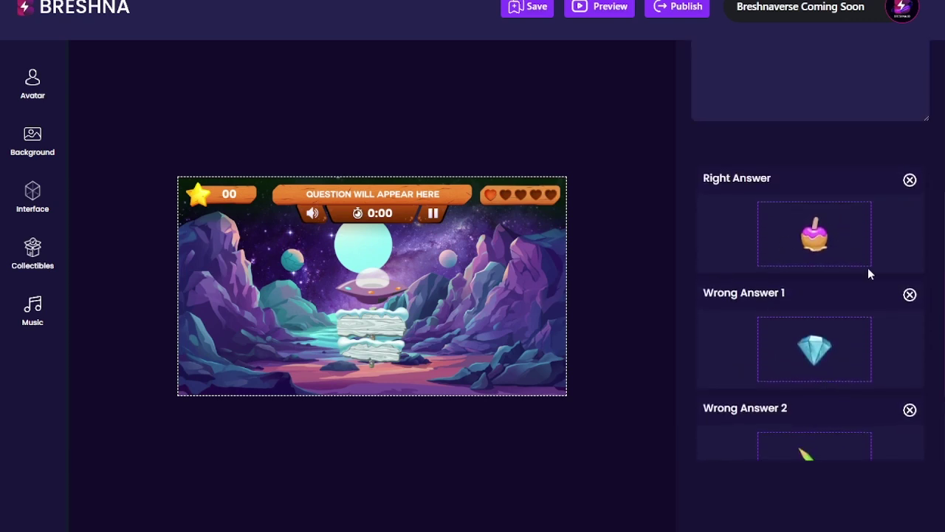
Remove the default images from the Right Answer and Wrong Answers 1–4
click(910, 181)
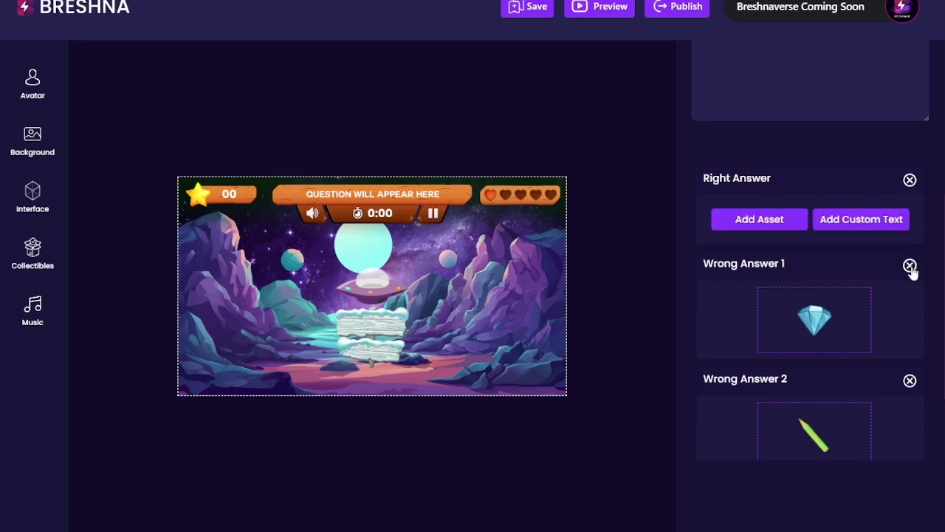
click(911, 265)
scroll(912, 251, down, 2)
click(909, 227)
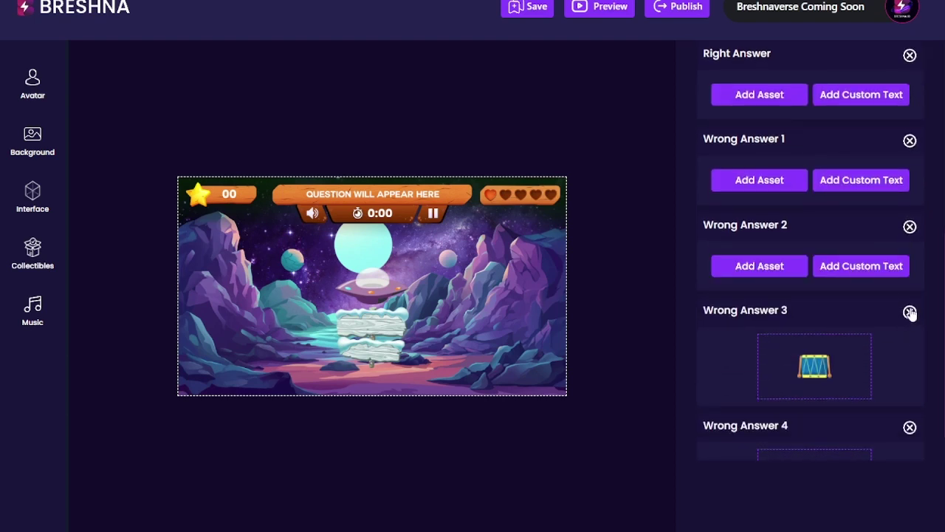
click(910, 312)
scroll(908, 333, down, 1)
click(910, 327)
scroll(824, 363, up, 2)
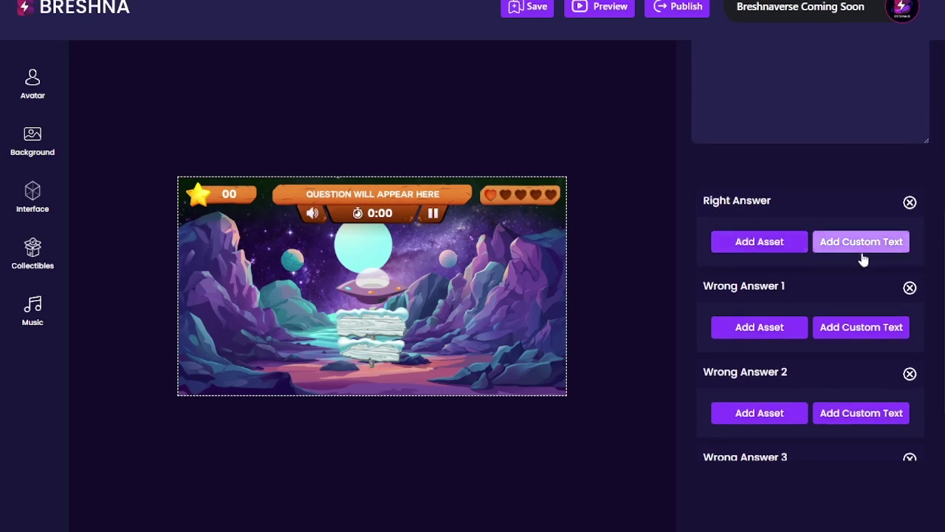
Open the collectibles library for the Right Answer and browse its categories
click(765, 251)
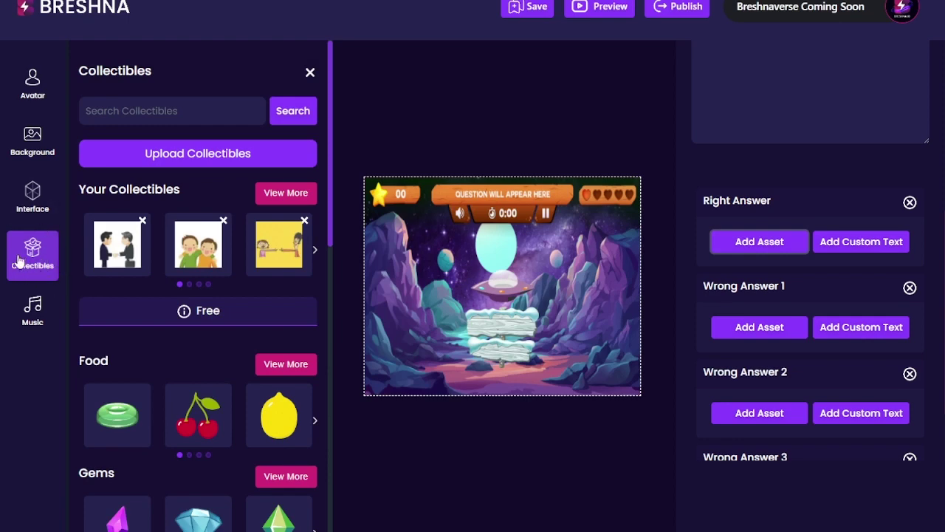
scroll(158, 257, down, 4)
scroll(236, 283, down, 5)
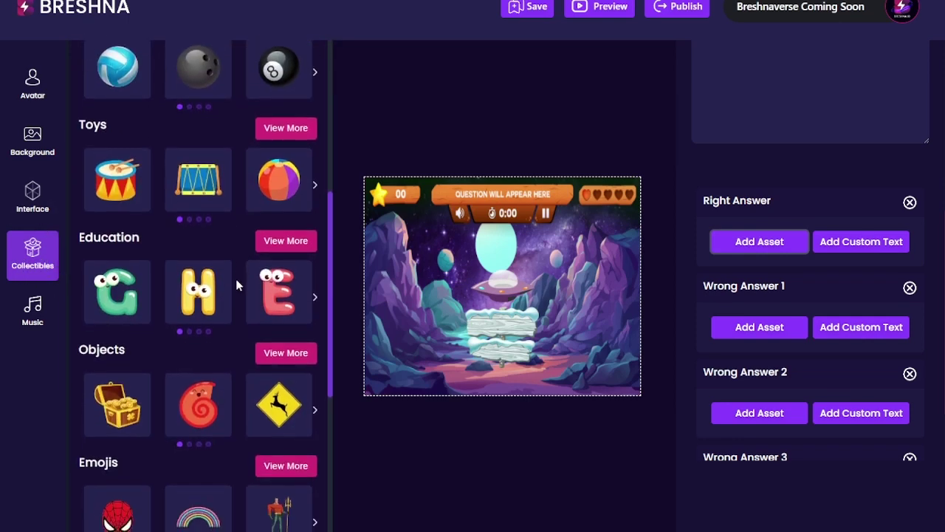
scroll(235, 278, down, 7)
scroll(232, 258, up, 6)
scroll(231, 257, up, 3)
scroll(231, 260, down, 11)
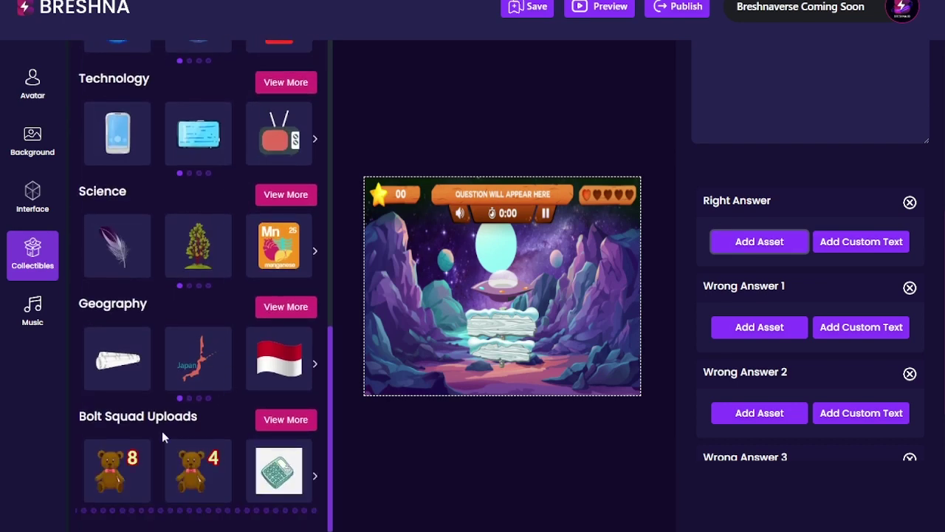
View all Bolt Squad Uploads images, then return to the category overview
click(277, 419)
scroll(156, 158, down, 6)
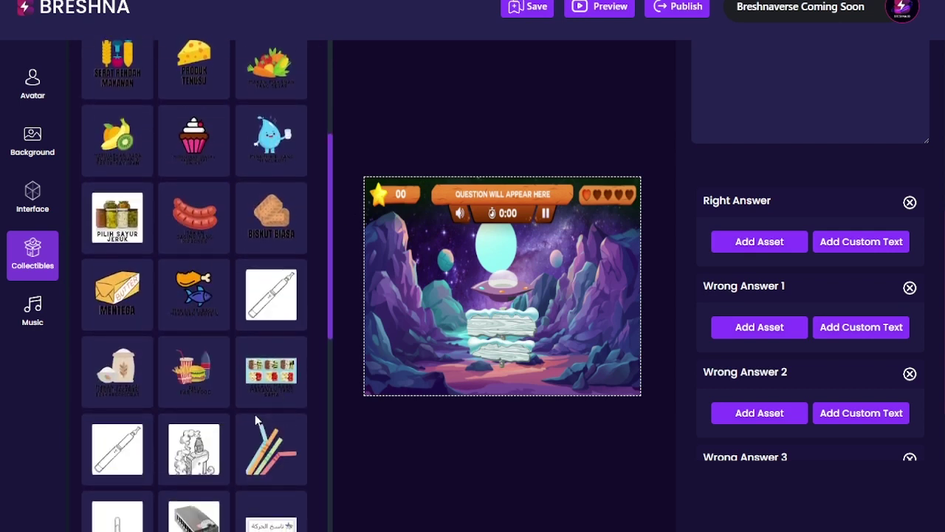
scroll(251, 415, up, 4)
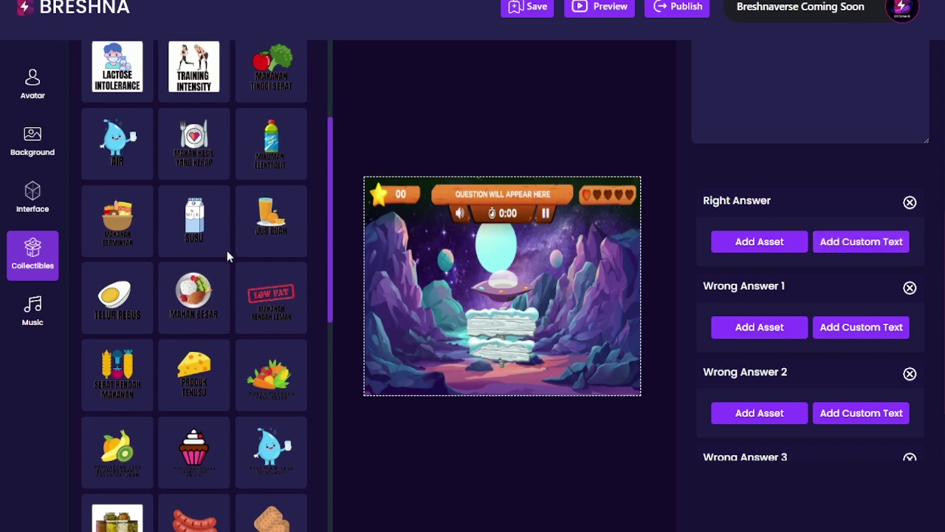
scroll(249, 304, up, 6)
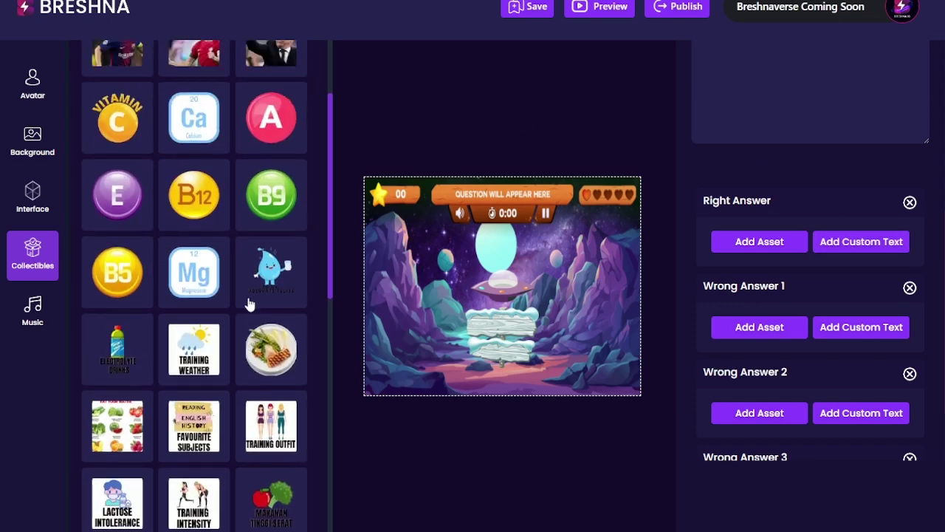
scroll(250, 304, up, 10)
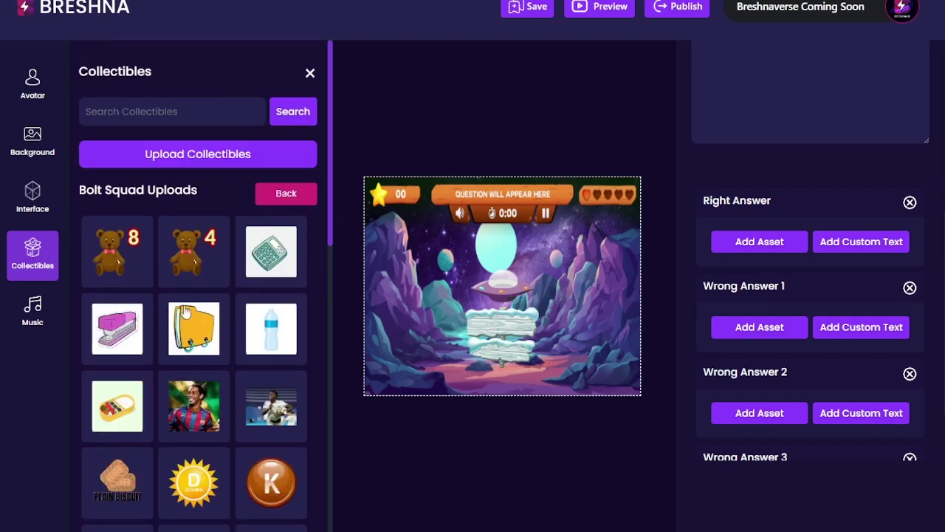
click(286, 193)
scroll(198, 381, down, 1)
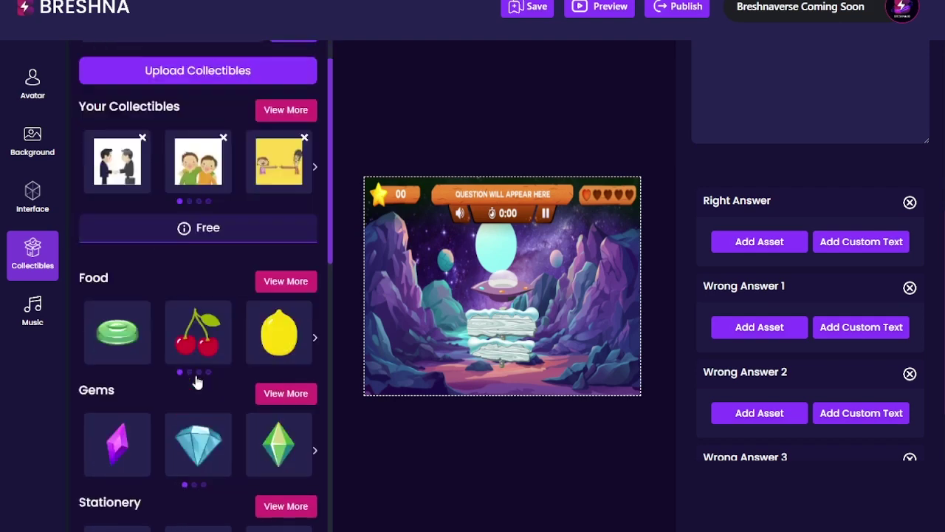
scroll(197, 382, down, 7)
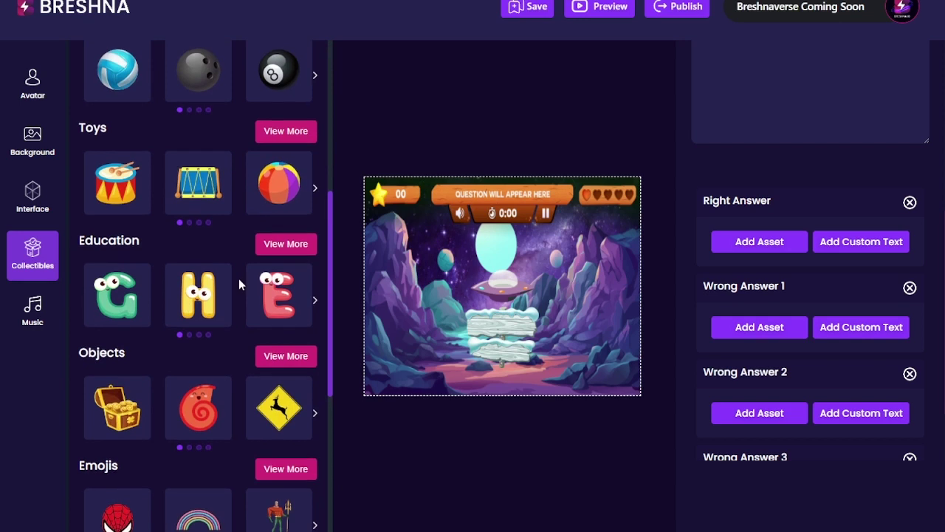
scroll(239, 279, up, 2)
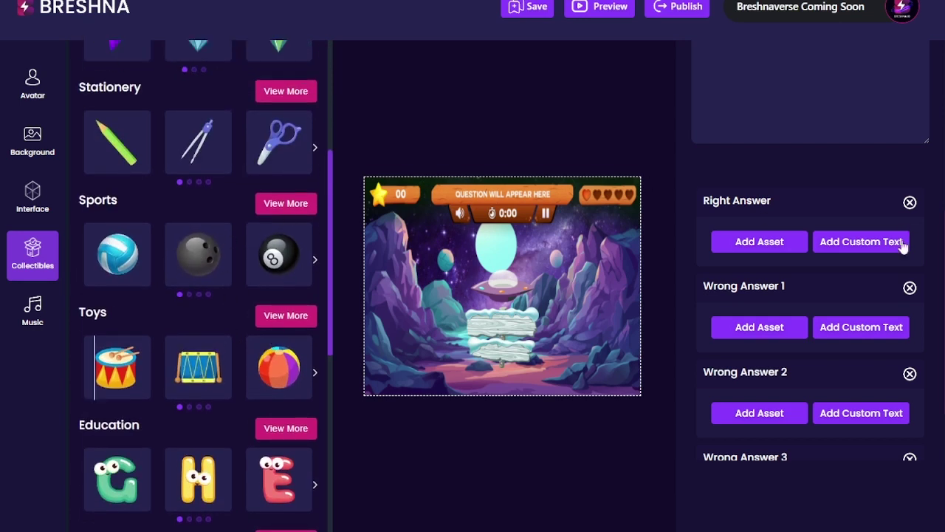
Set the Right Answer to the custom text SUN
click(861, 244)
click(861, 243)
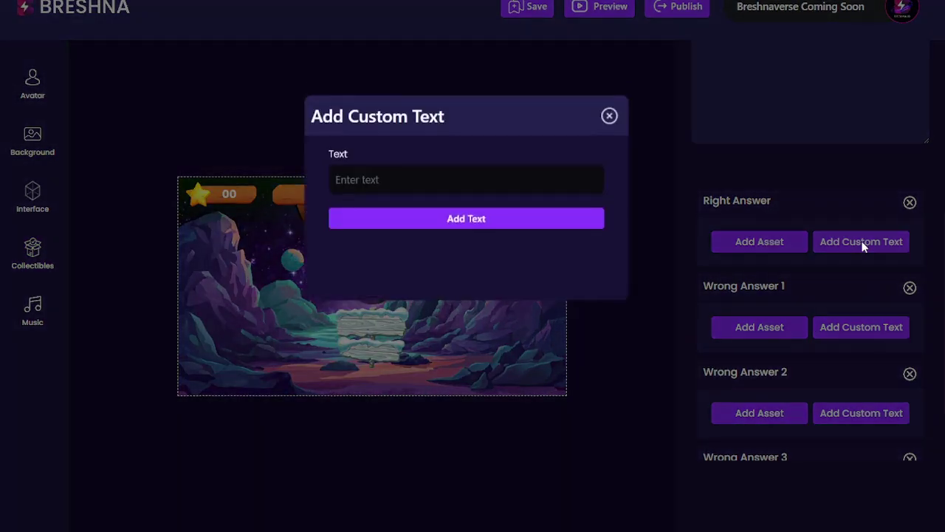
click(439, 177)
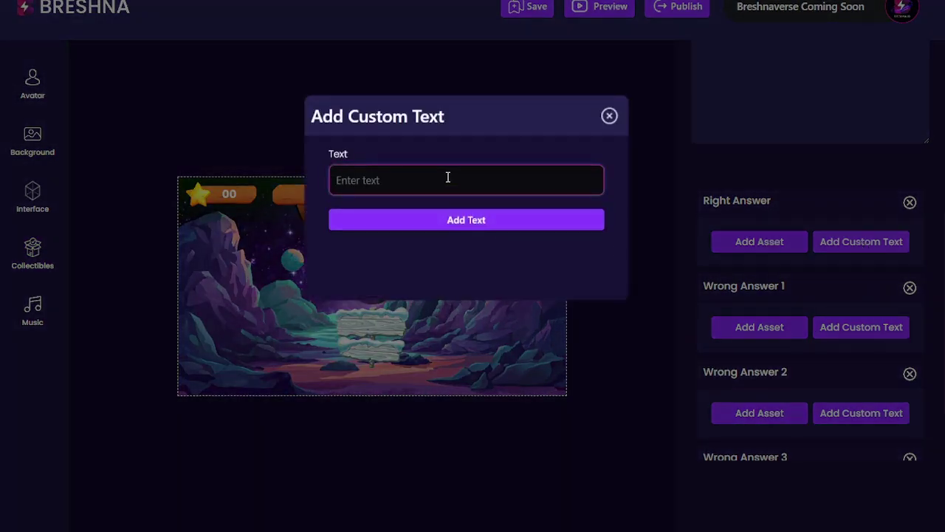
text(SUN)
click(458, 225)
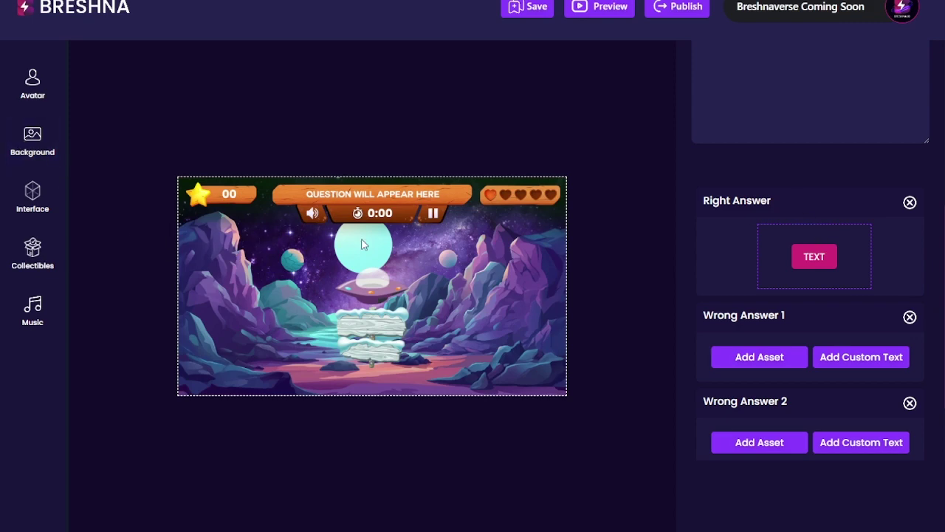
Start a custom text entry for Wrong Answer 1, then dismiss it without adding
click(879, 358)
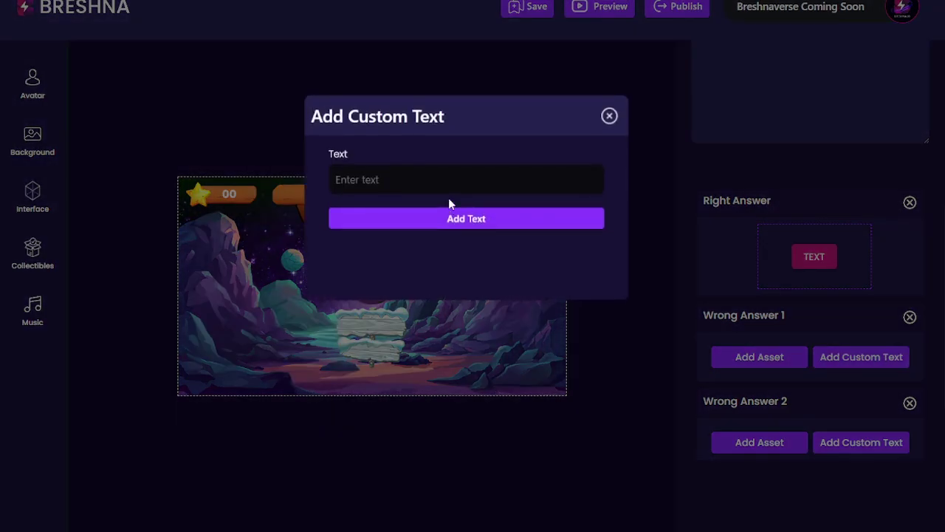
text(hhhhhh)
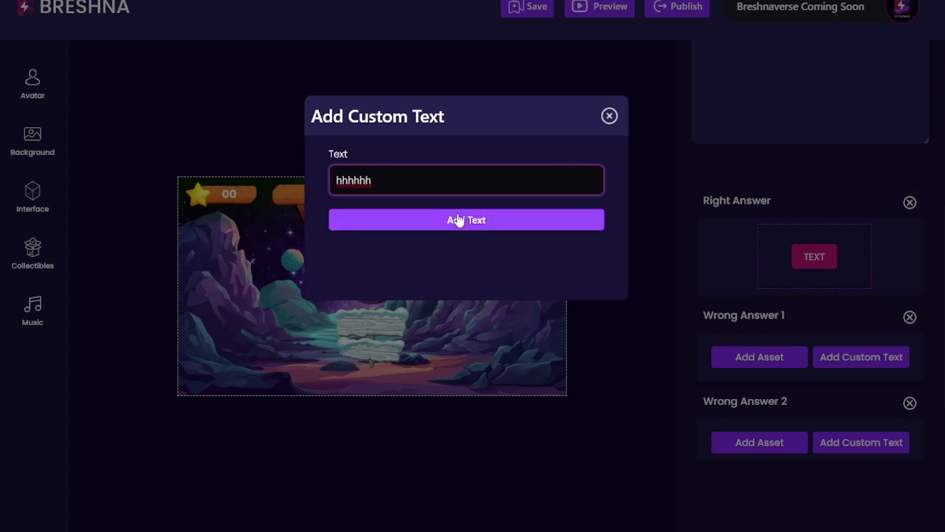
click(610, 117)
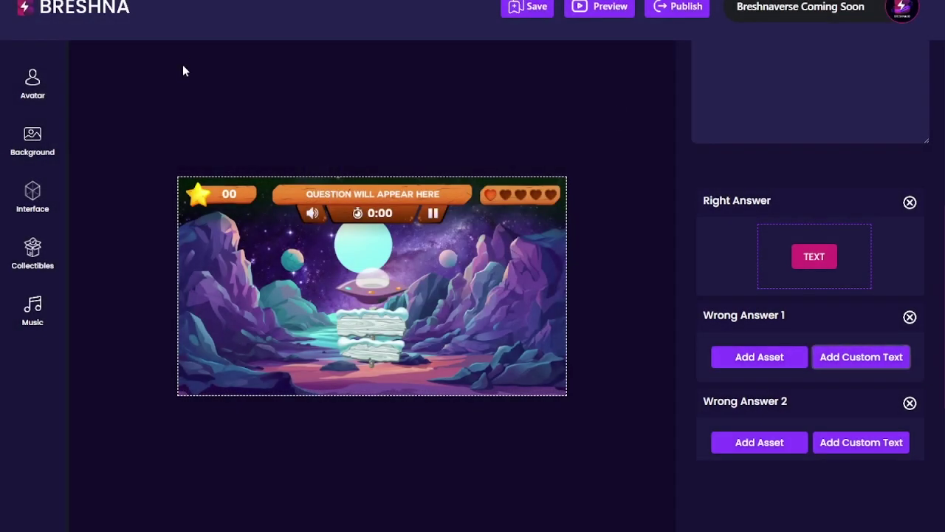
Give Wrong Answer 1 the cupcake image from Bolt Squad Uploads
click(753, 355)
scroll(209, 347, down, 10)
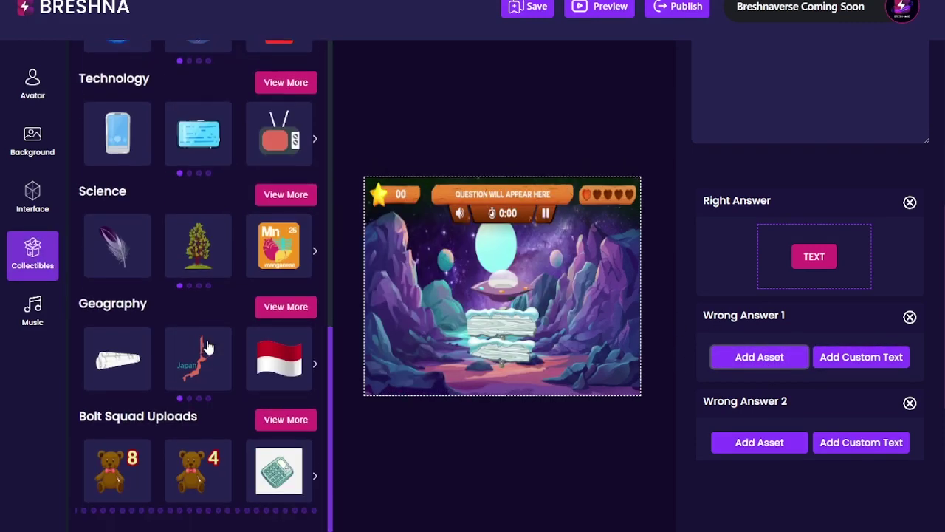
click(286, 419)
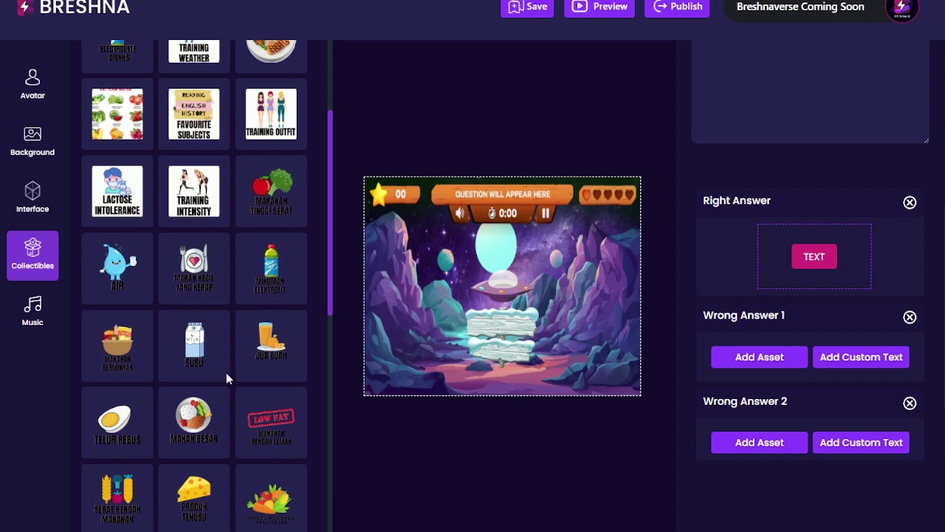
scroll(141, 439, down, 4)
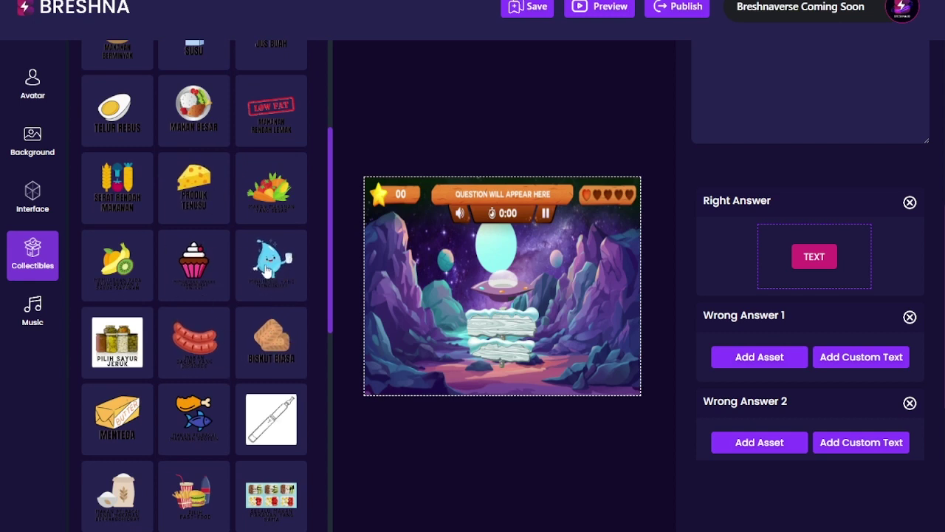
click(188, 260)
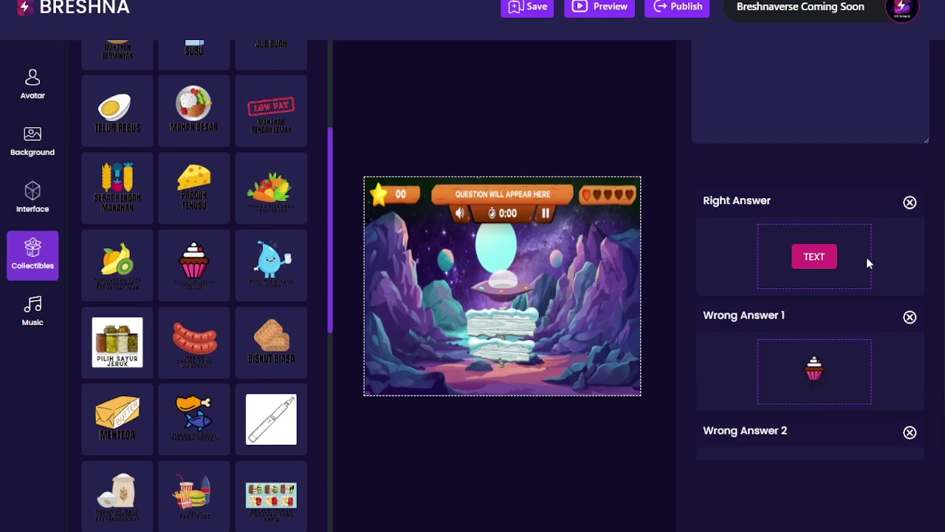
Remove the cupcake image from Wrong Answer 1 again
scroll(887, 265, down, 3)
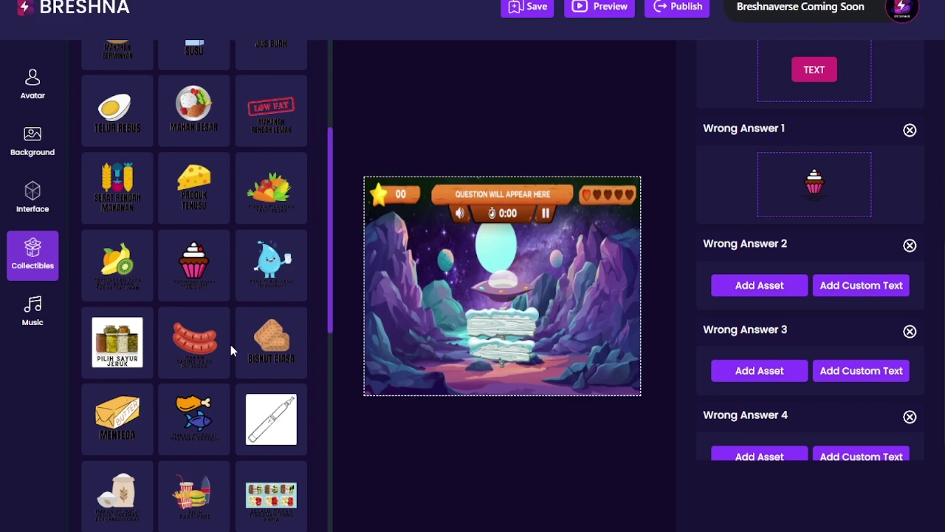
scroll(230, 344, down, 3)
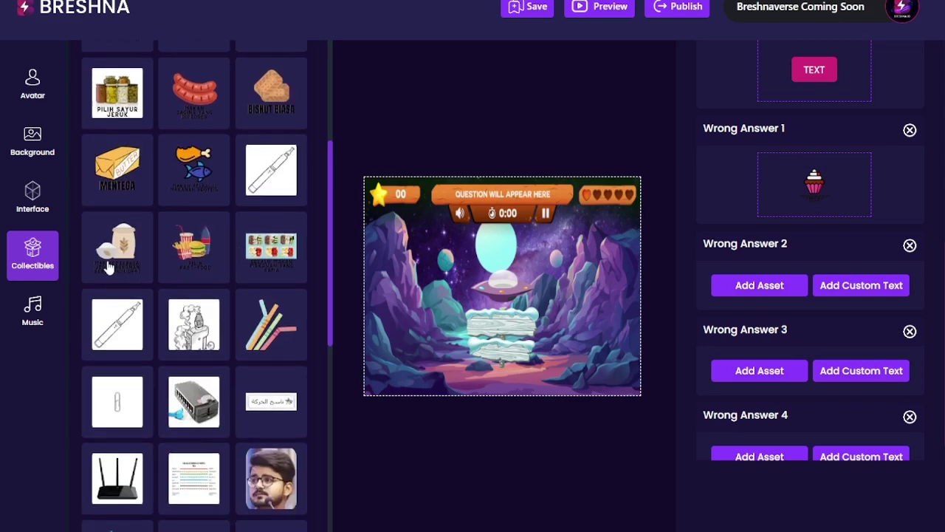
scroll(181, 270, up, 7)
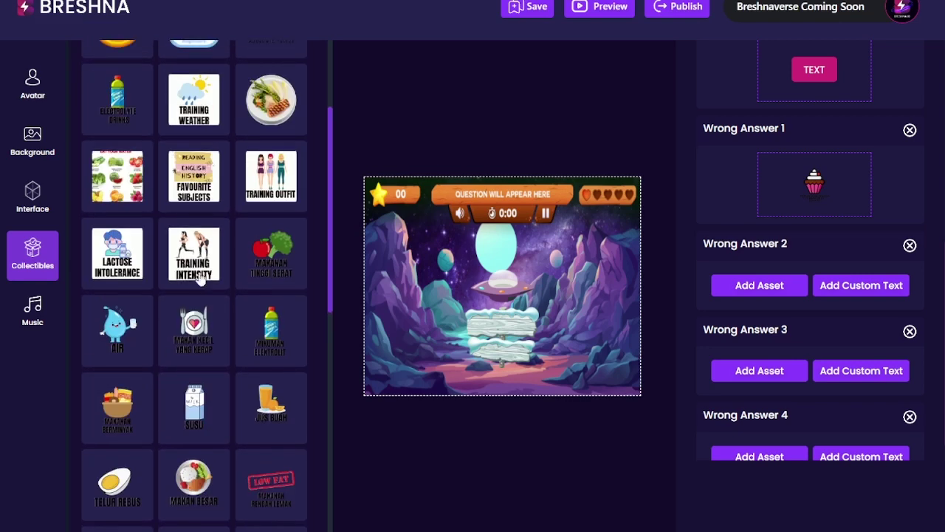
scroll(196, 266, up, 4)
scroll(194, 184, down, 3)
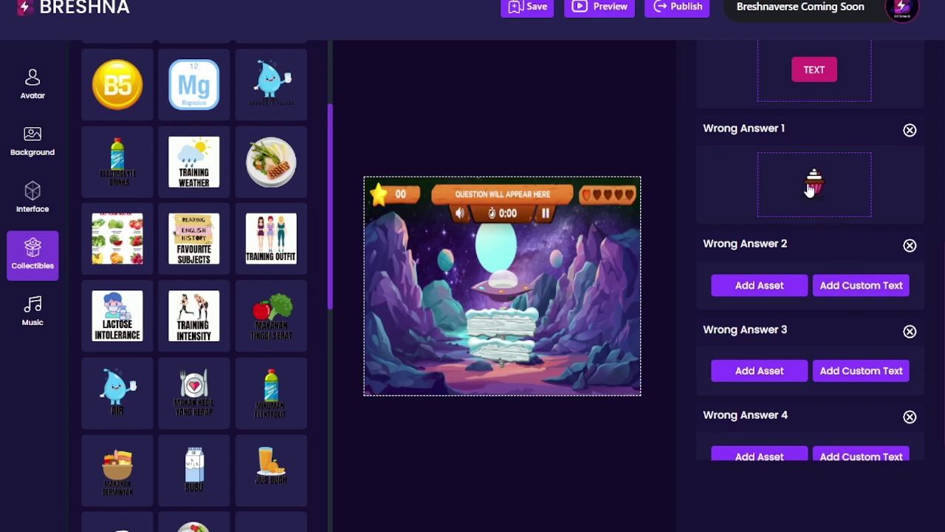
click(910, 130)
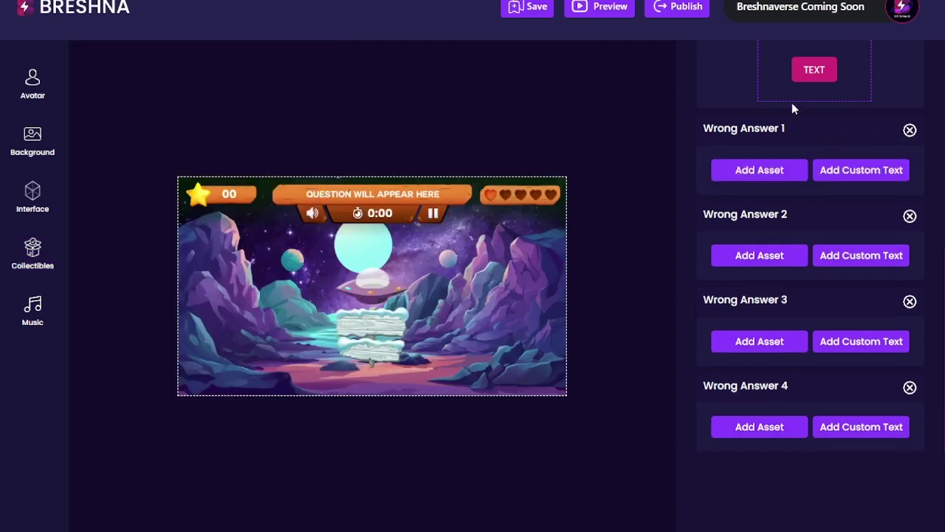
Set Wrong Answer 1 to custom text MOON and Wrong Answer 2 to VENUS
scroll(768, 199, up, 3)
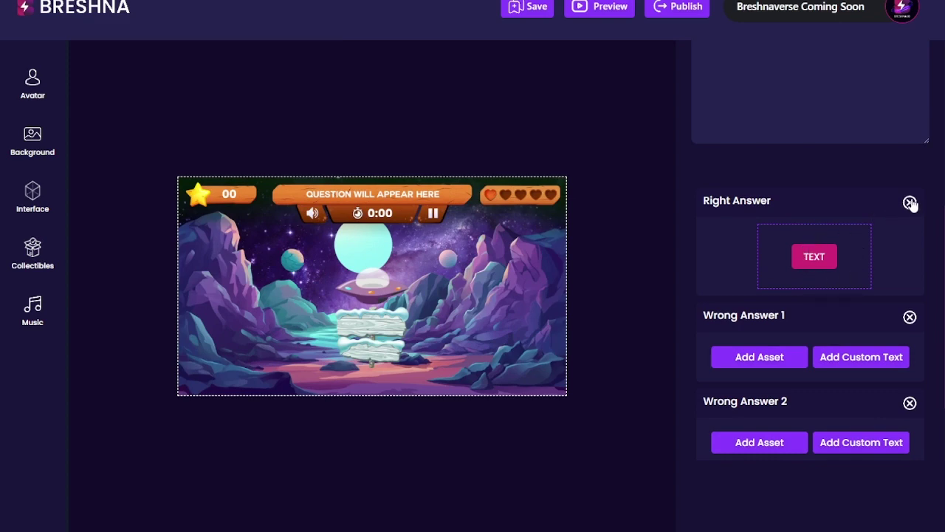
scroll(857, 224, up, 5)
scroll(852, 225, down, 8)
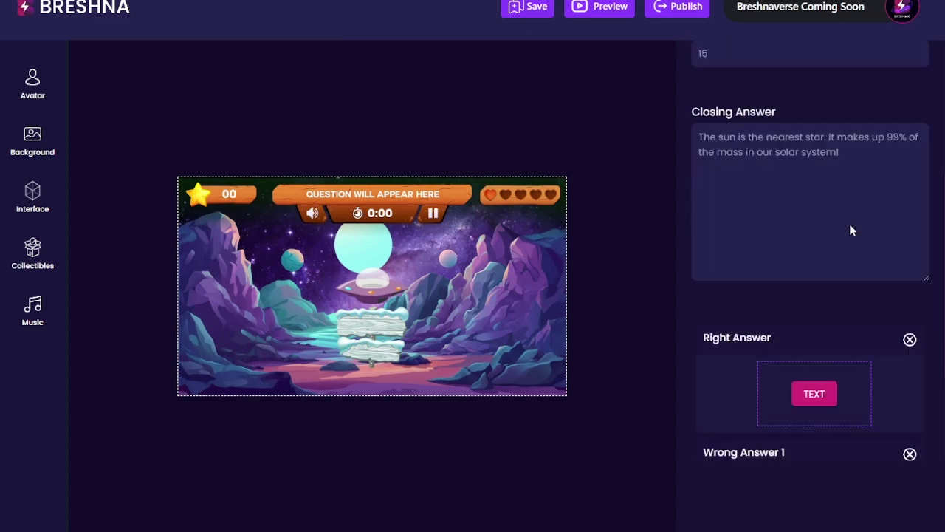
scroll(852, 226, down, 1)
click(863, 141)
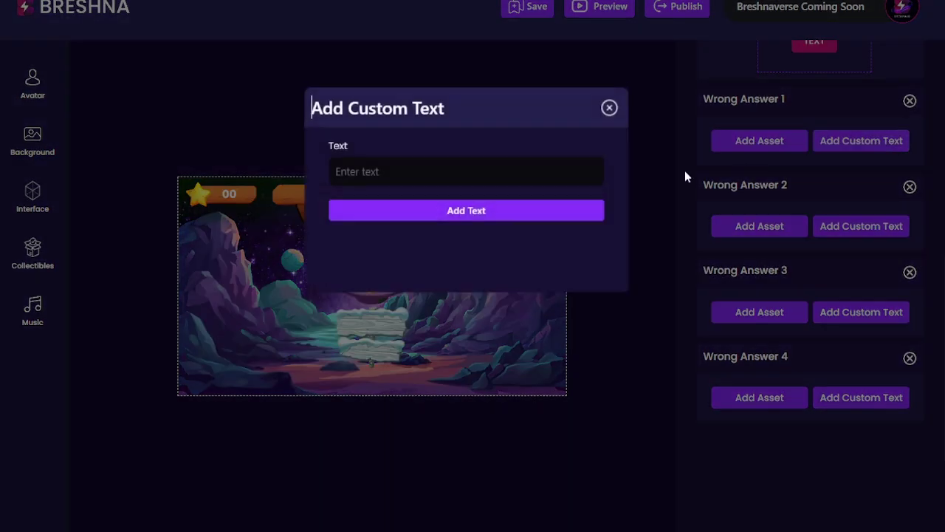
click(455, 185)
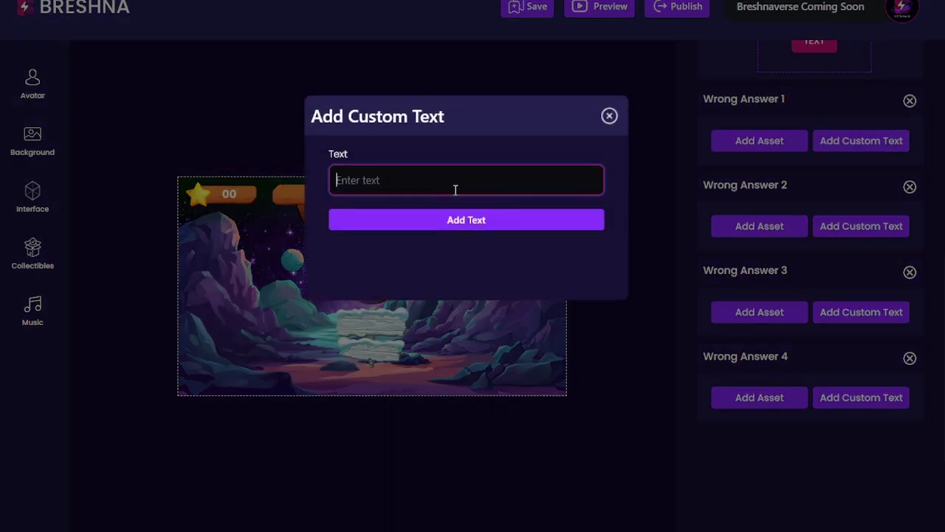
text(MOON)
click(498, 219)
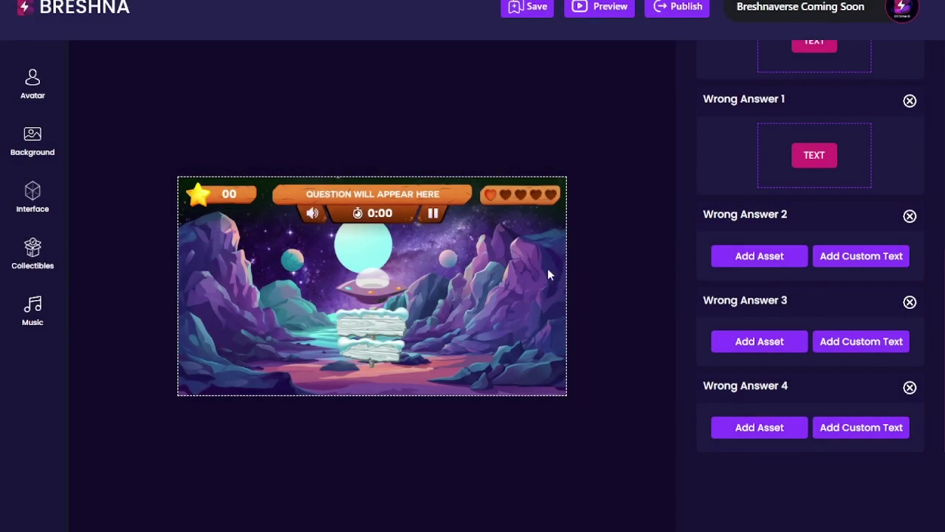
click(849, 257)
click(445, 184)
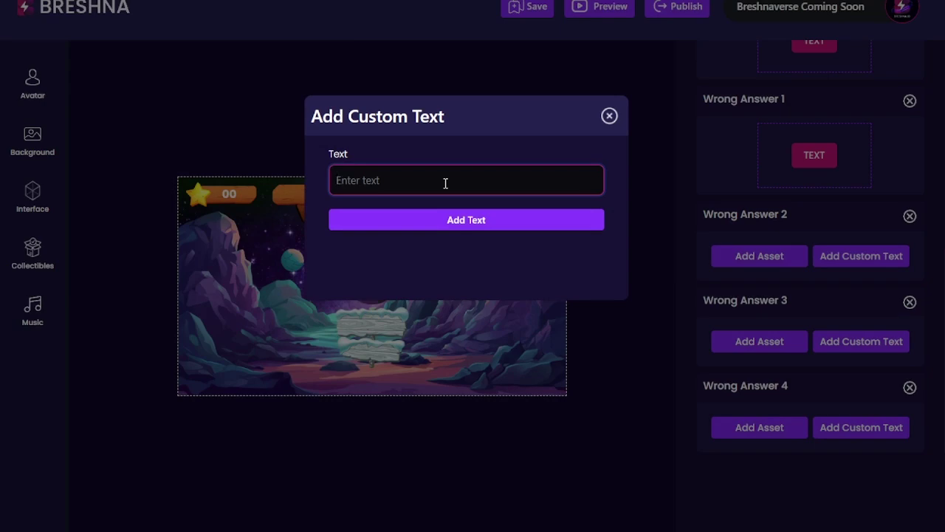
text(VENU)
click(508, 223)
Set Wrong Answer 3 to the custom text SATURN
scroll(819, 323, down, 1)
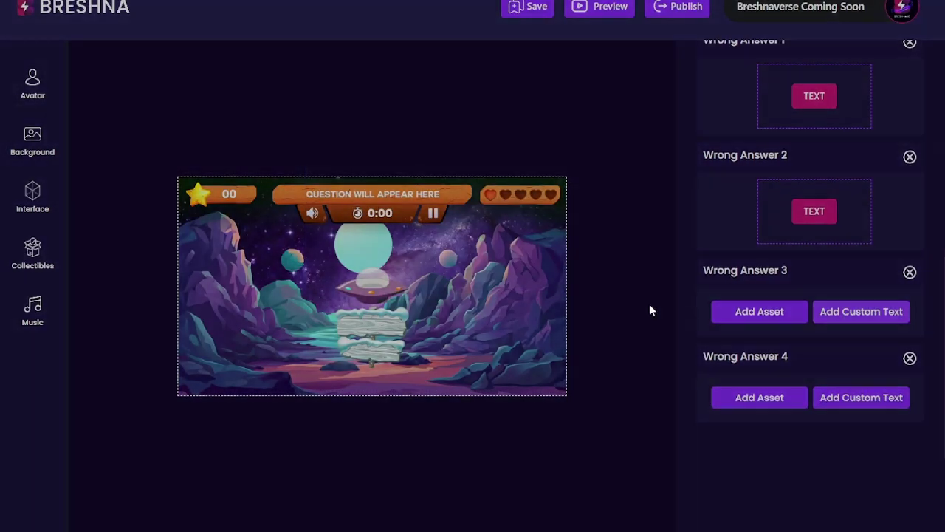
click(861, 311)
click(395, 179)
text(J)
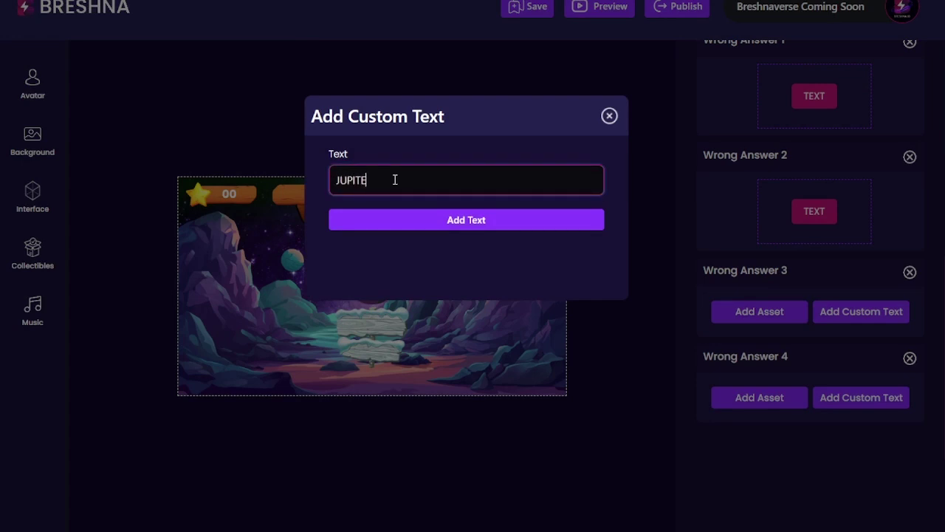
key(BackSpace)
text(SATURN)
click(610, 116)
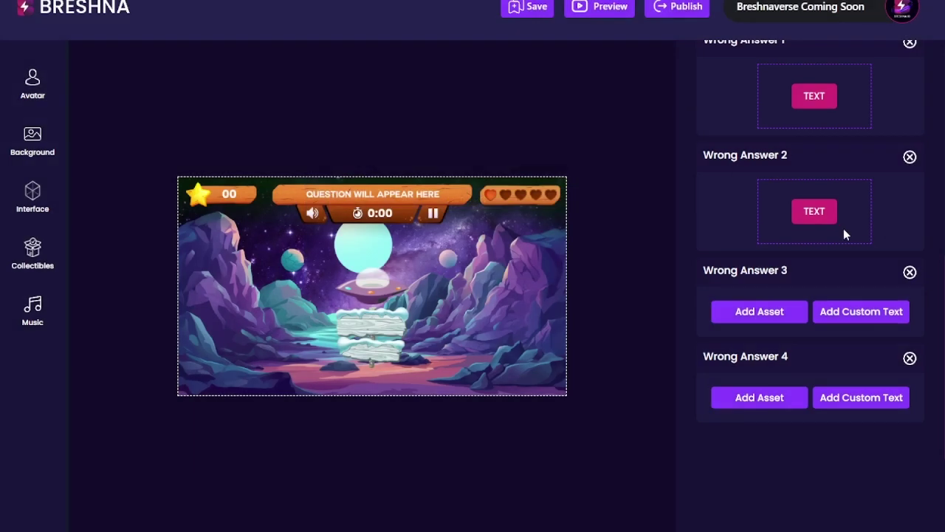
click(844, 310)
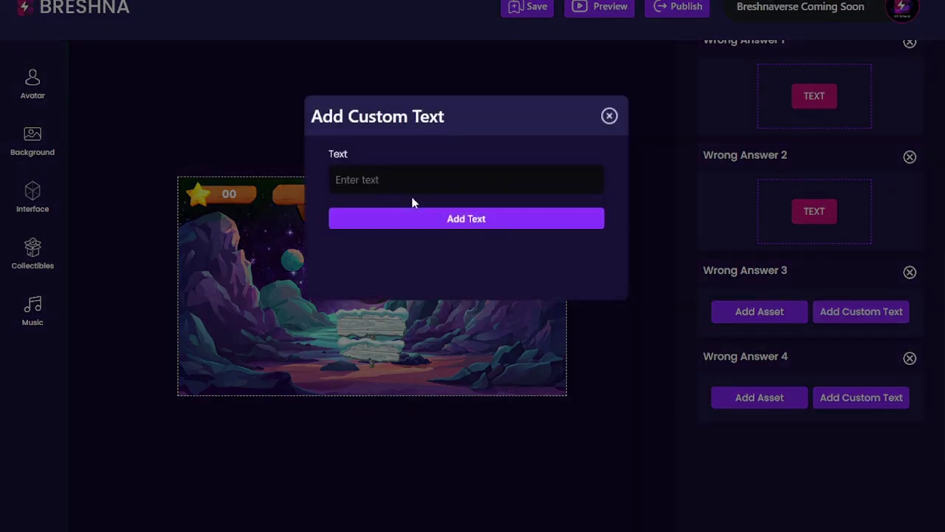
text(satu)
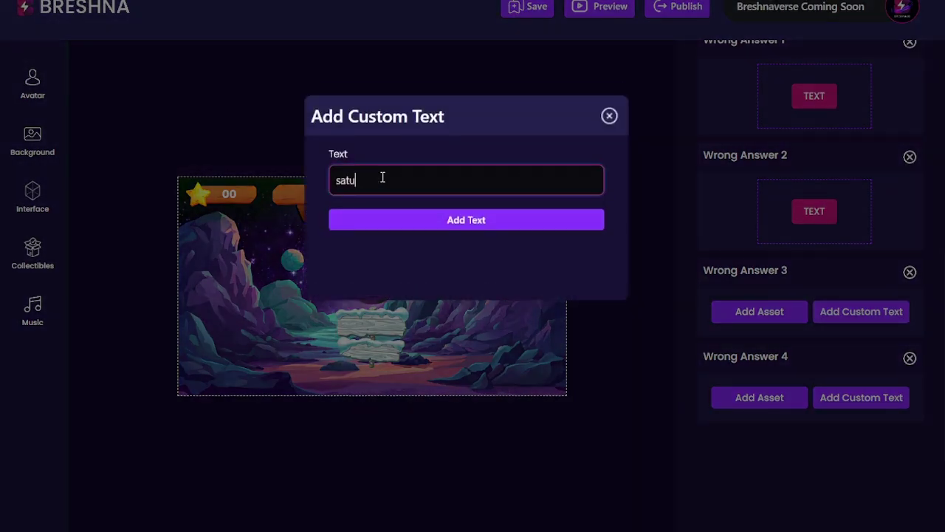
key(BackSpace)
text(SA)
click(450, 216)
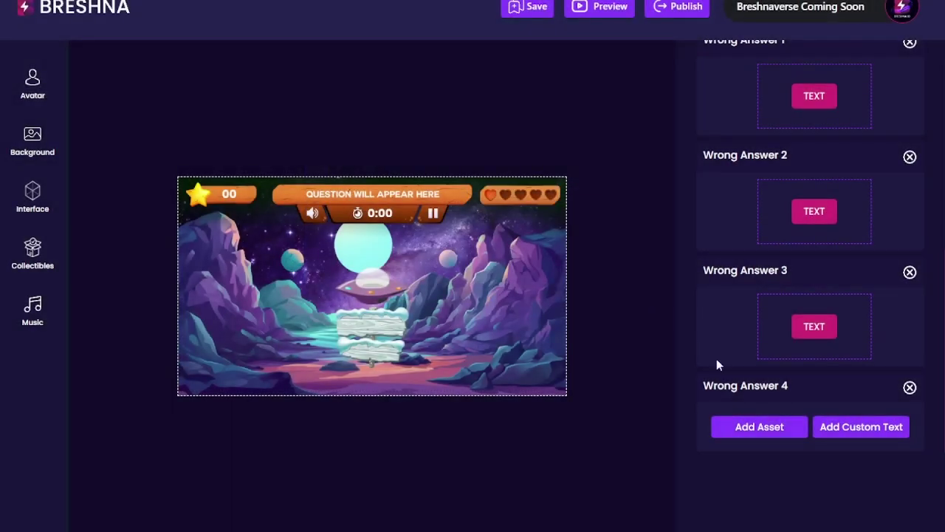
Set Wrong Answer 4 to the custom text PLUTO
scroll(803, 219, down, 1)
click(861, 398)
click(367, 178)
text(PLUTO)
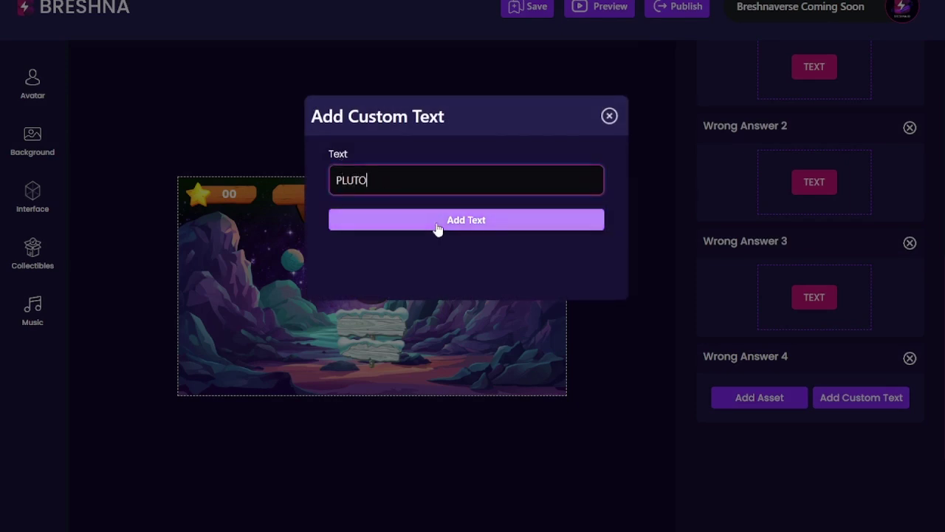
click(436, 221)
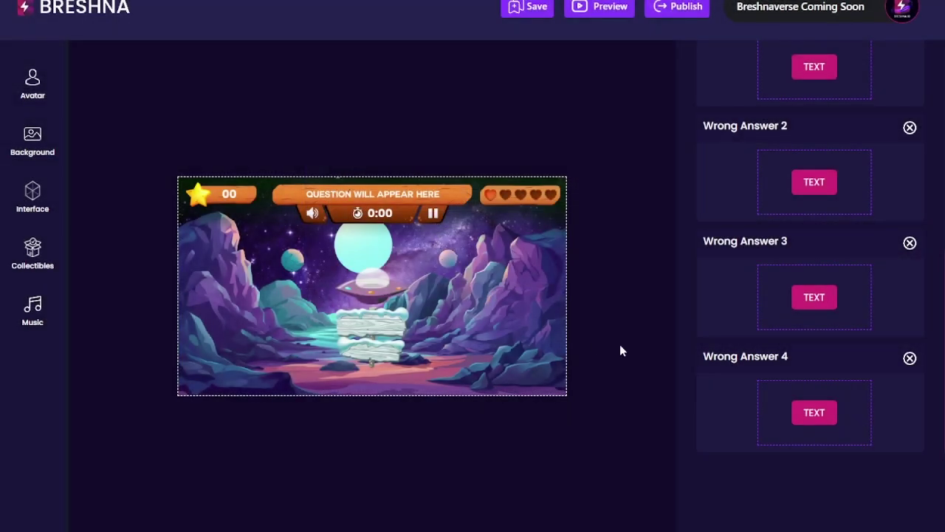
scroll(830, 64, down, 1)
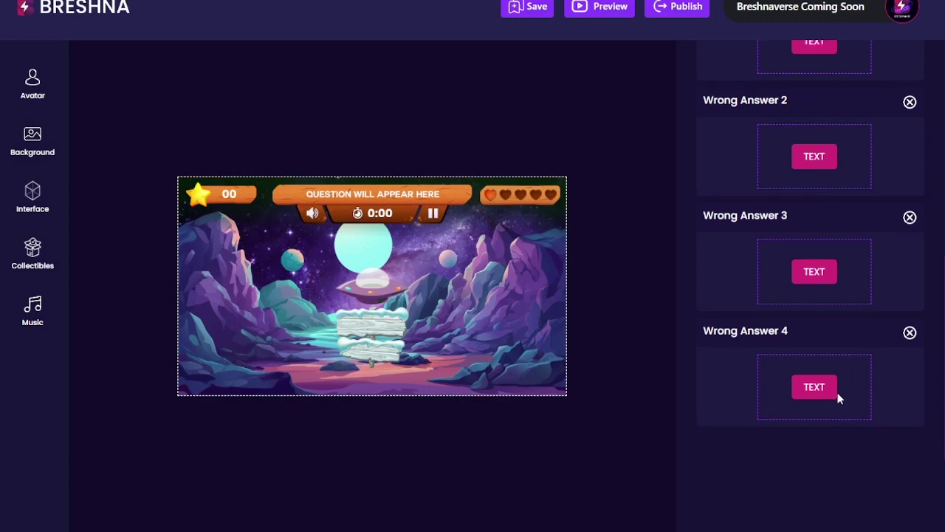
scroll(839, 399, up, 4)
scroll(838, 392, up, 2)
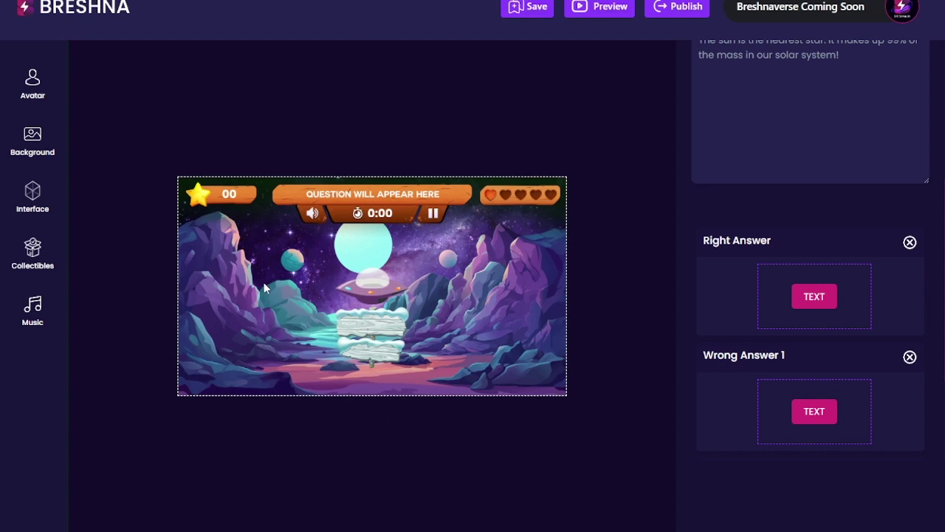
Add a second question, Question 2, to the quiz
scroll(787, 318, up, 10)
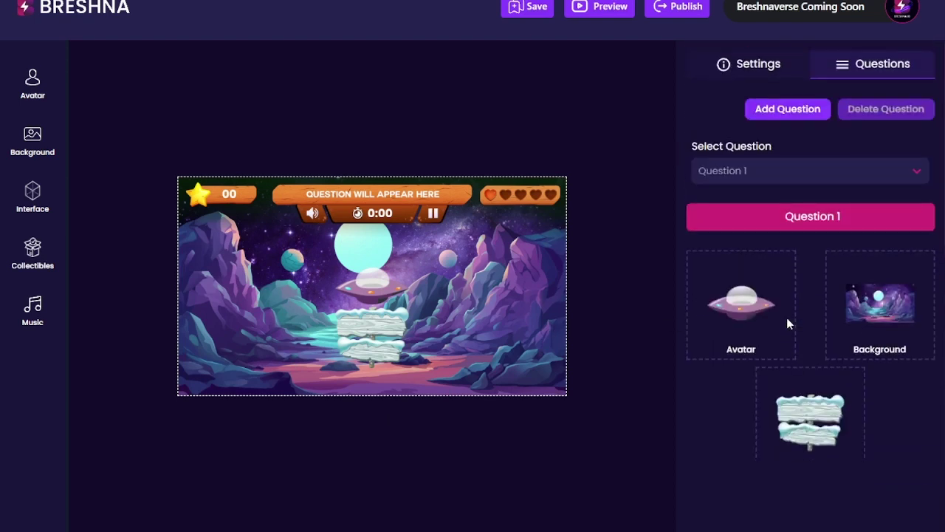
click(774, 109)
click(780, 112)
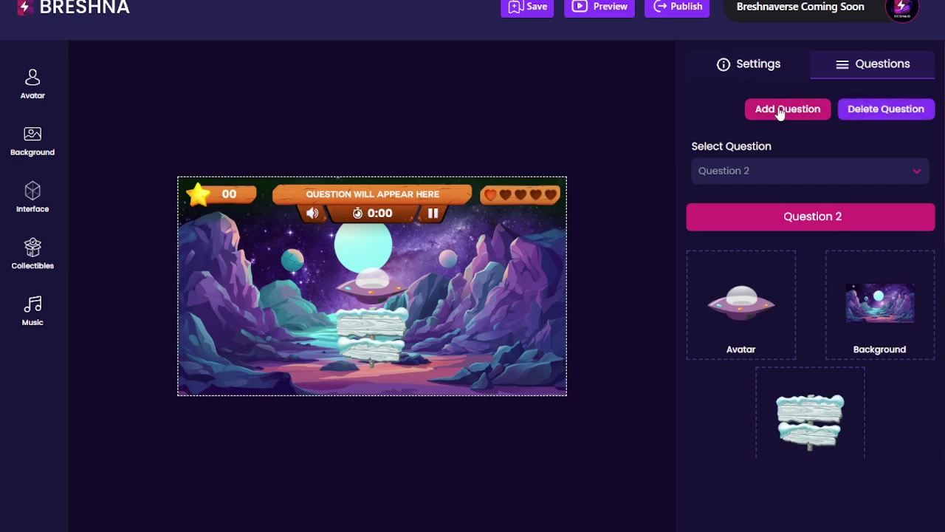
Check Question 1 in the Select Question list, then return to Question 2 for editing
click(748, 167)
click(761, 201)
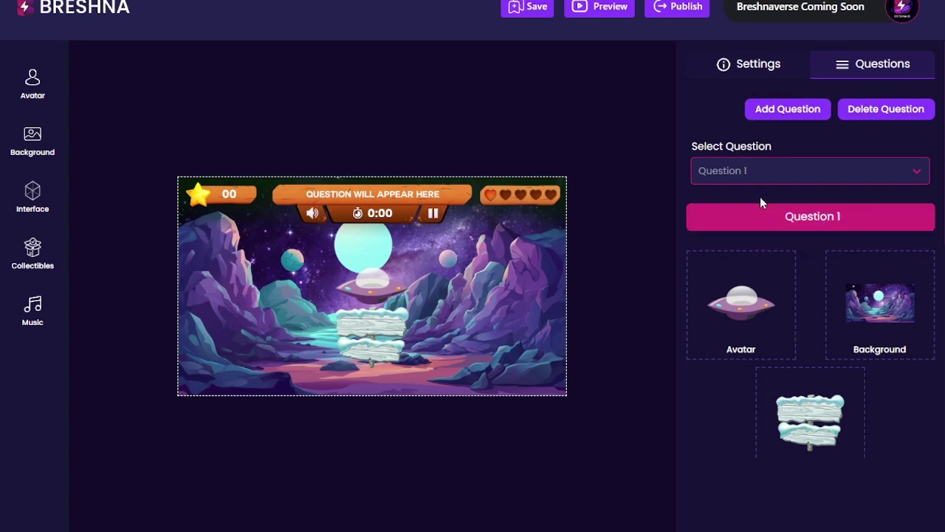
click(747, 171)
click(752, 231)
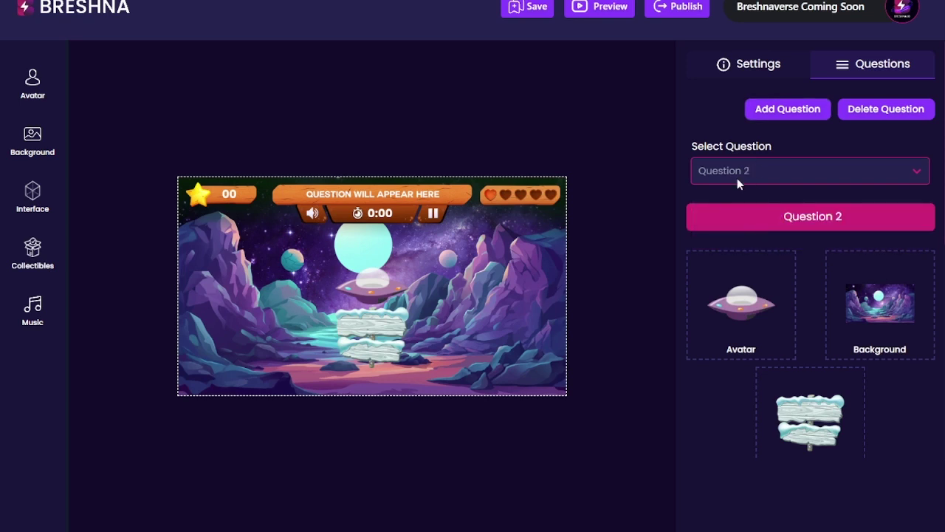
click(737, 178)
click(759, 229)
Make the astronaut from the Humans avatars Question 2's avatar
click(32, 89)
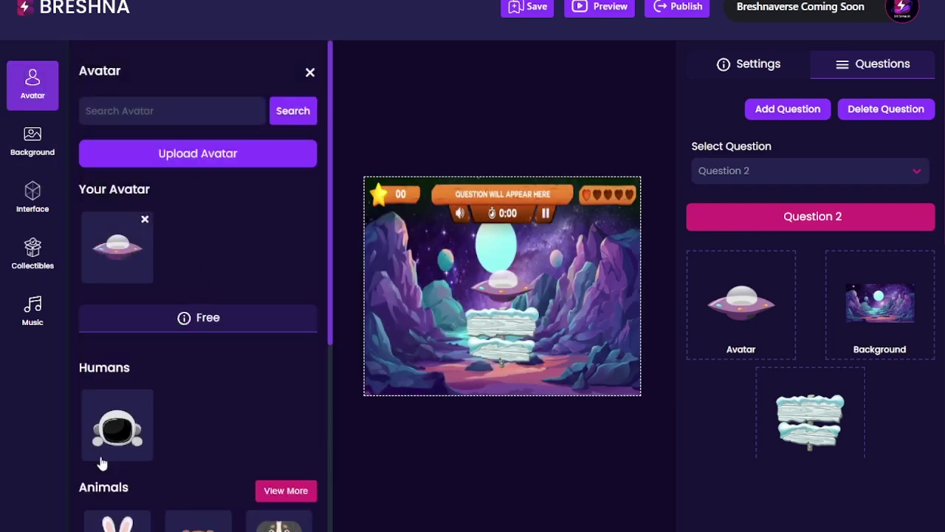
click(117, 428)
scroll(746, 95, down, 3)
scroll(754, 150, up, 3)
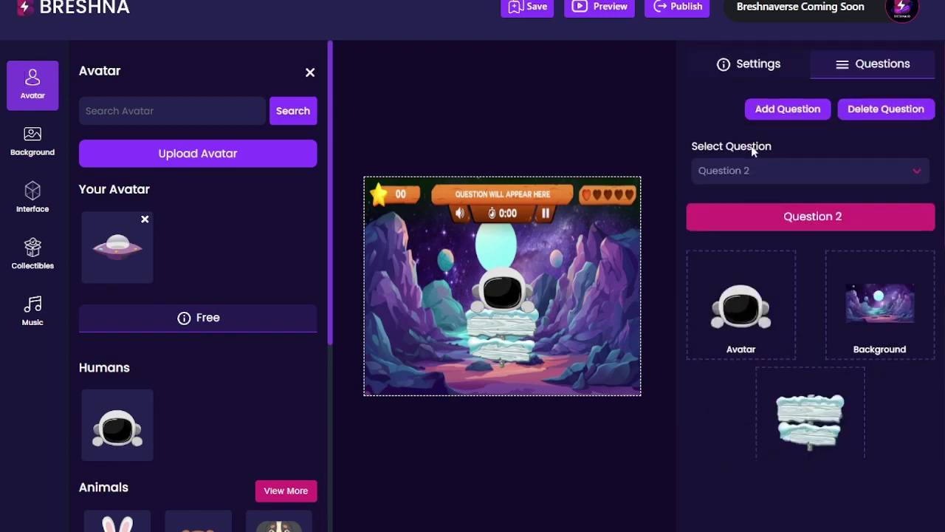
Switch to Question 1 and restore the UFO as its avatar
click(753, 171)
click(753, 203)
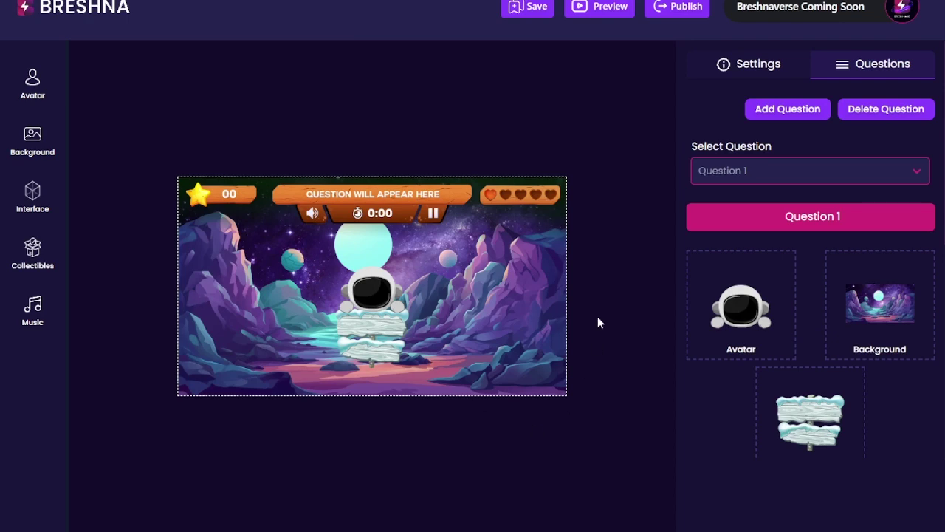
click(743, 304)
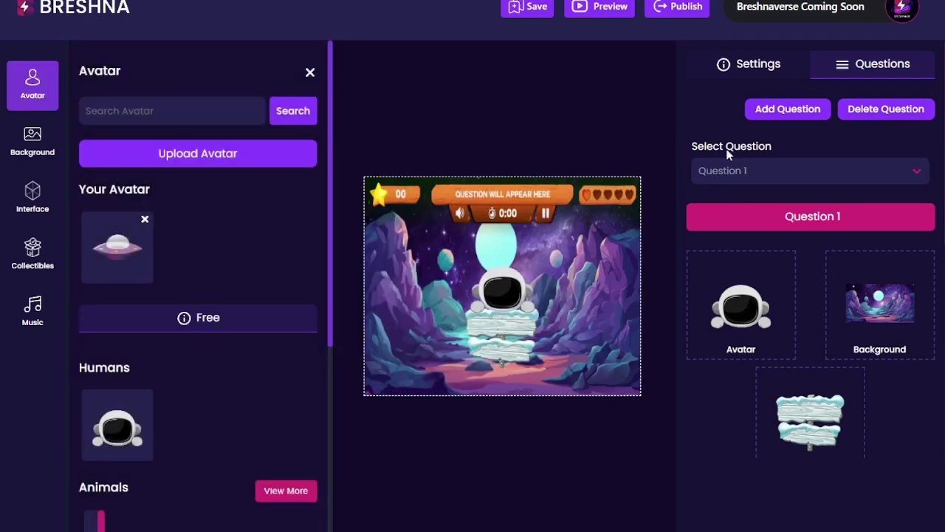
click(741, 172)
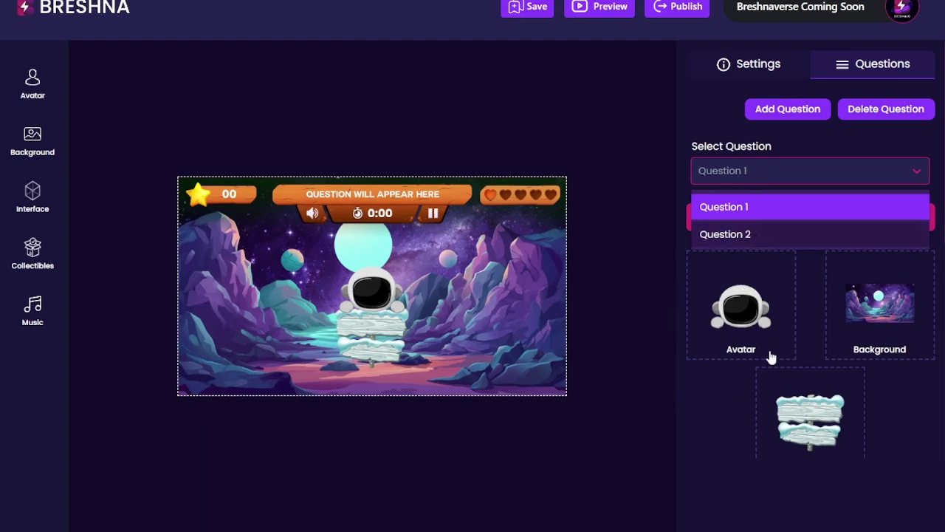
click(742, 304)
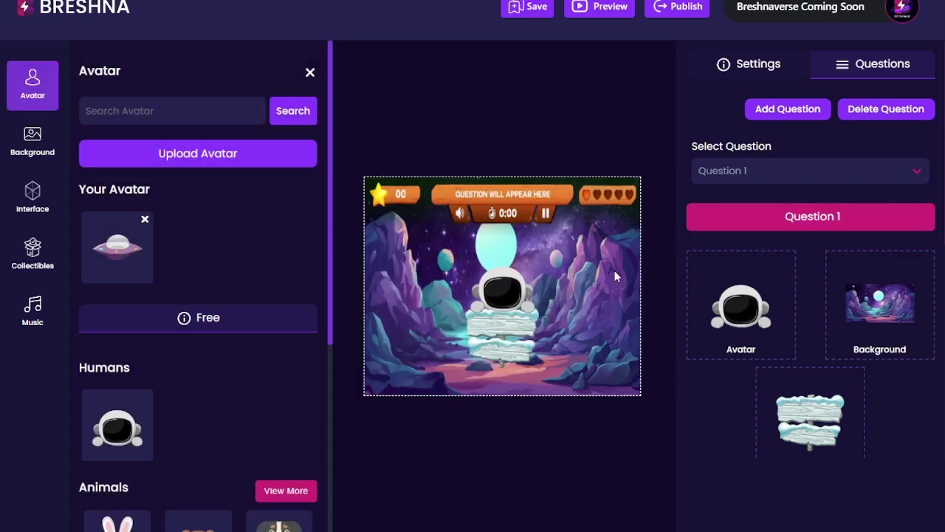
click(117, 247)
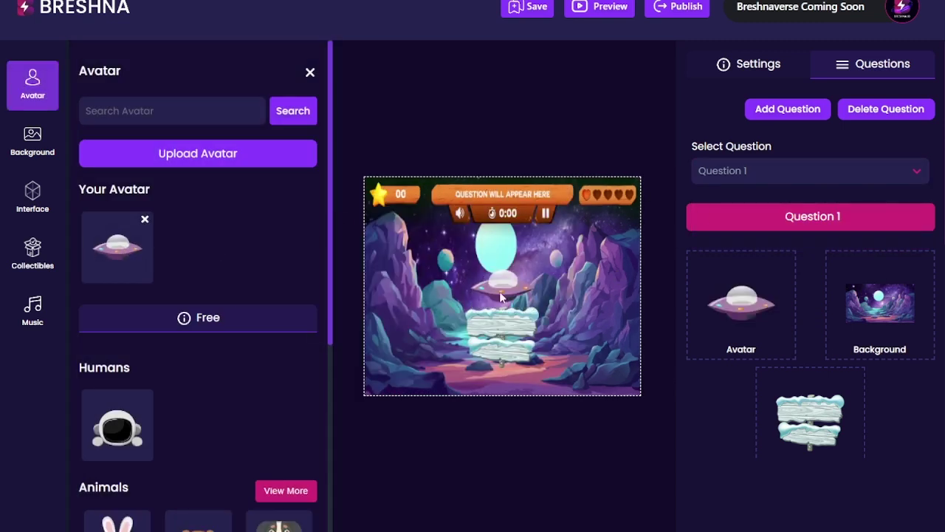